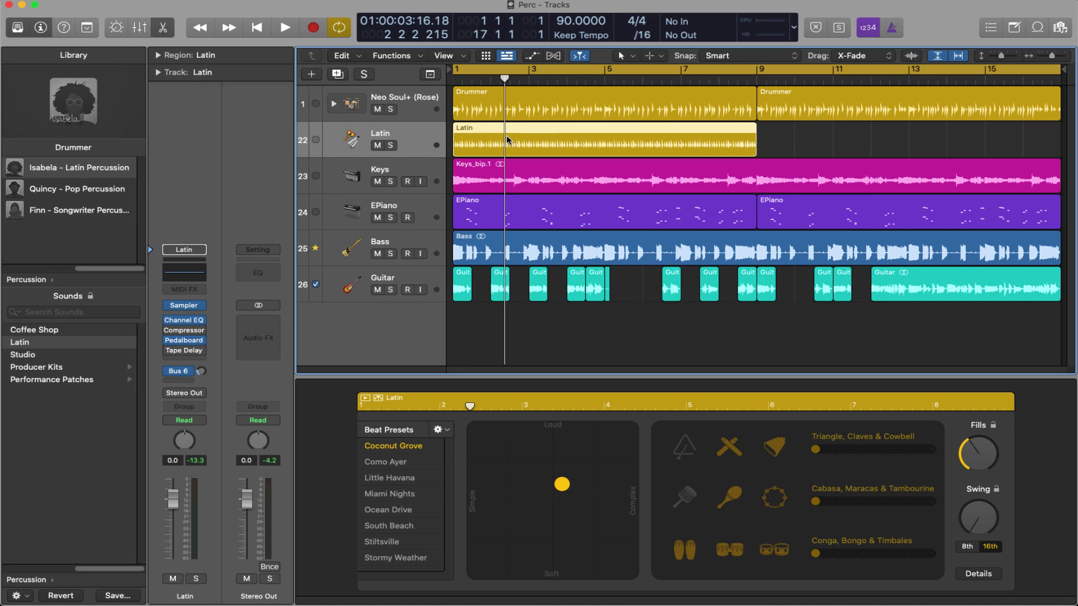
Step: Mute the Latin track, play from the start, and select the first Neo Soul Drummer region
left_click(377, 145)
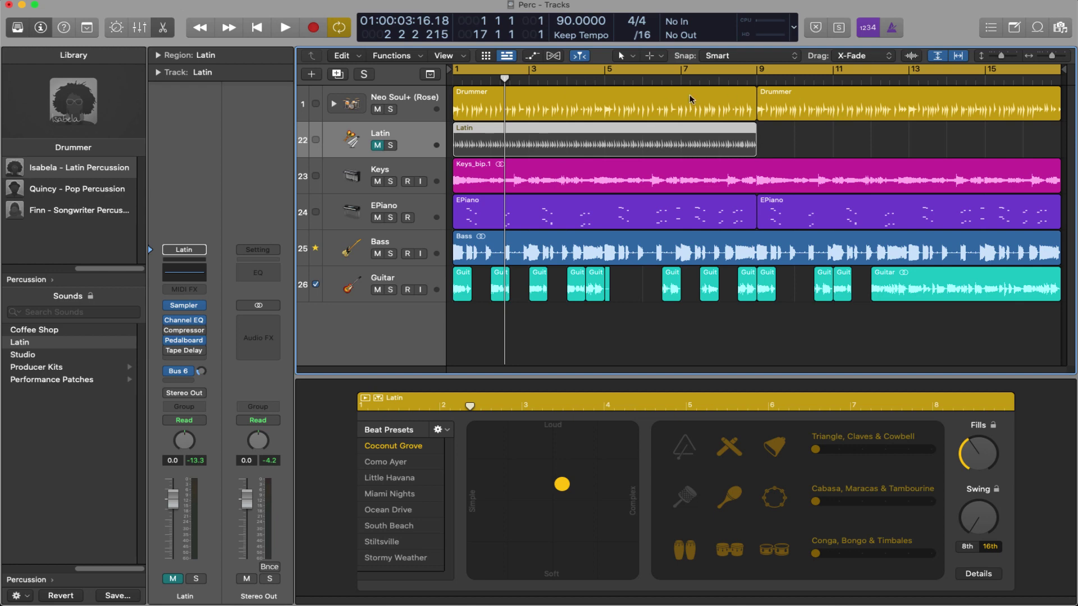
key("Return")
key("space")
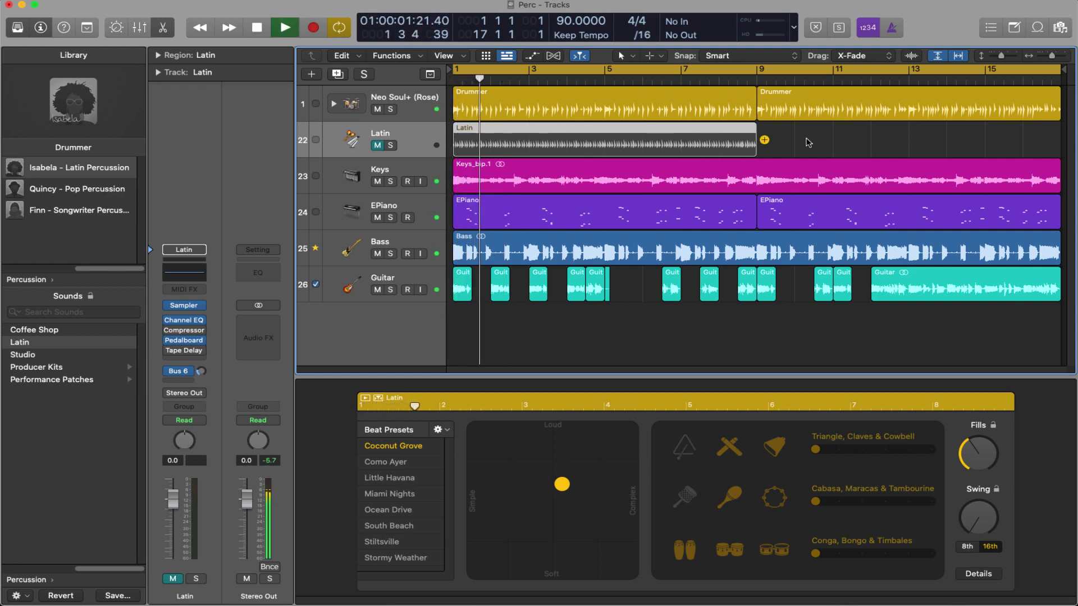
left_click(644, 114)
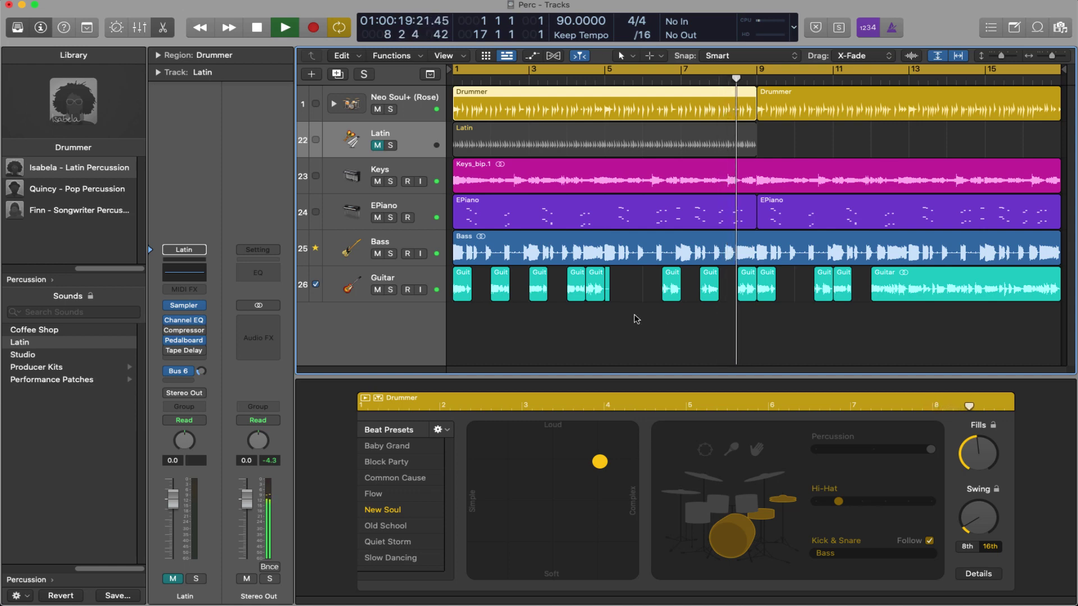
Step: Stop playback, compare the two Neo Soul Drummer regions' settings, then show the Latin region's
left_click(256, 27)
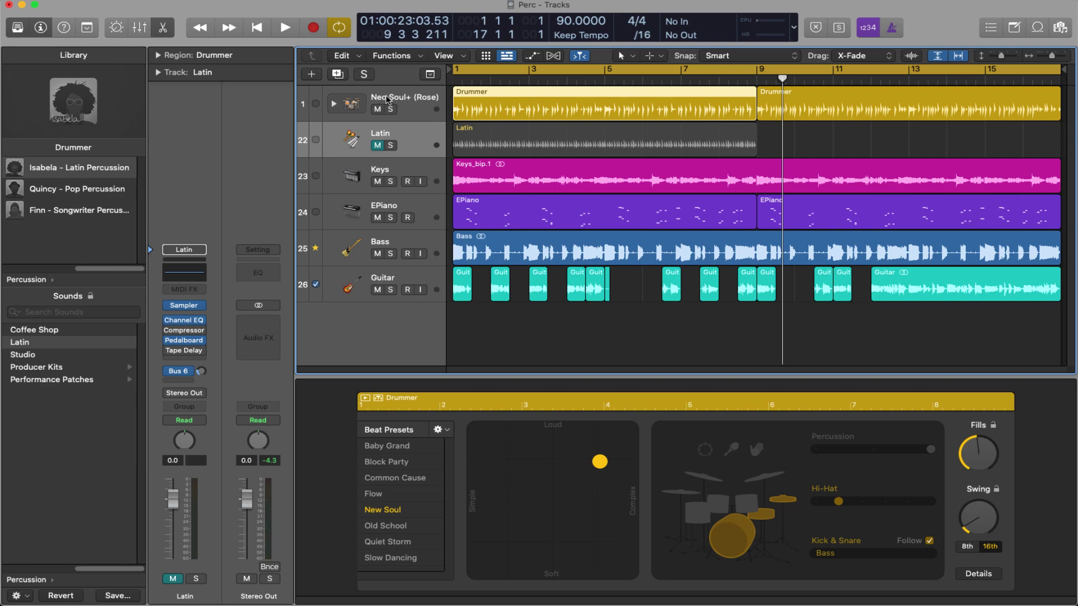
left_click(486, 102)
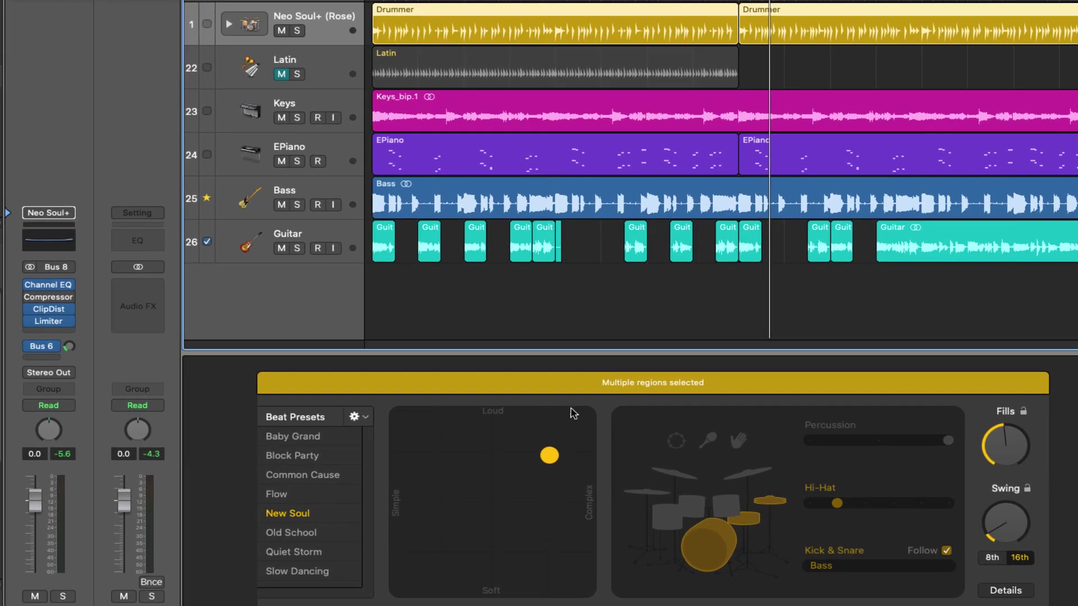
left_click(595, 102)
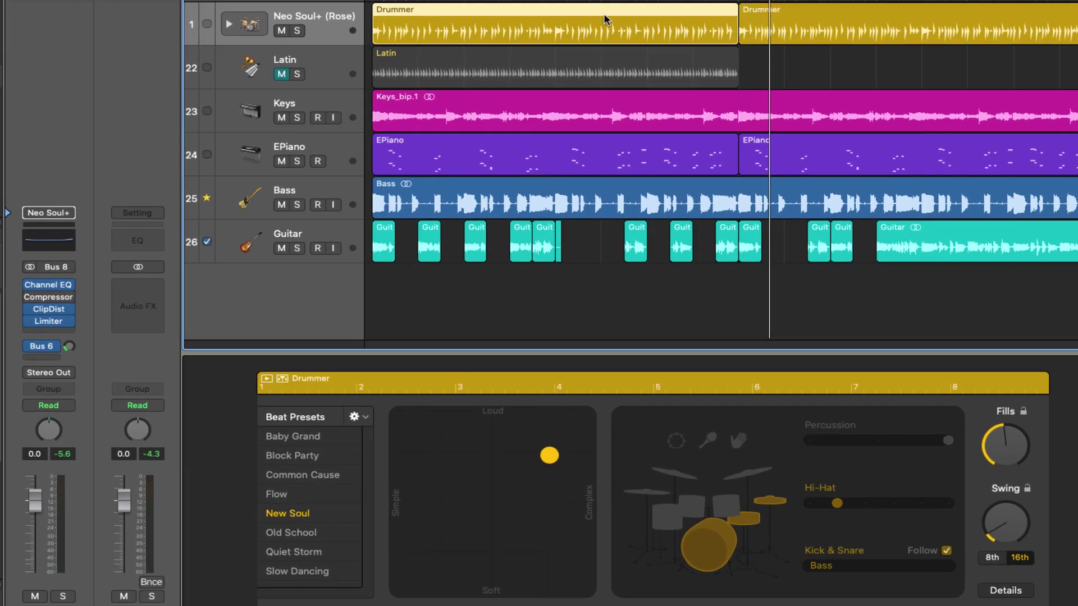
key("Right")
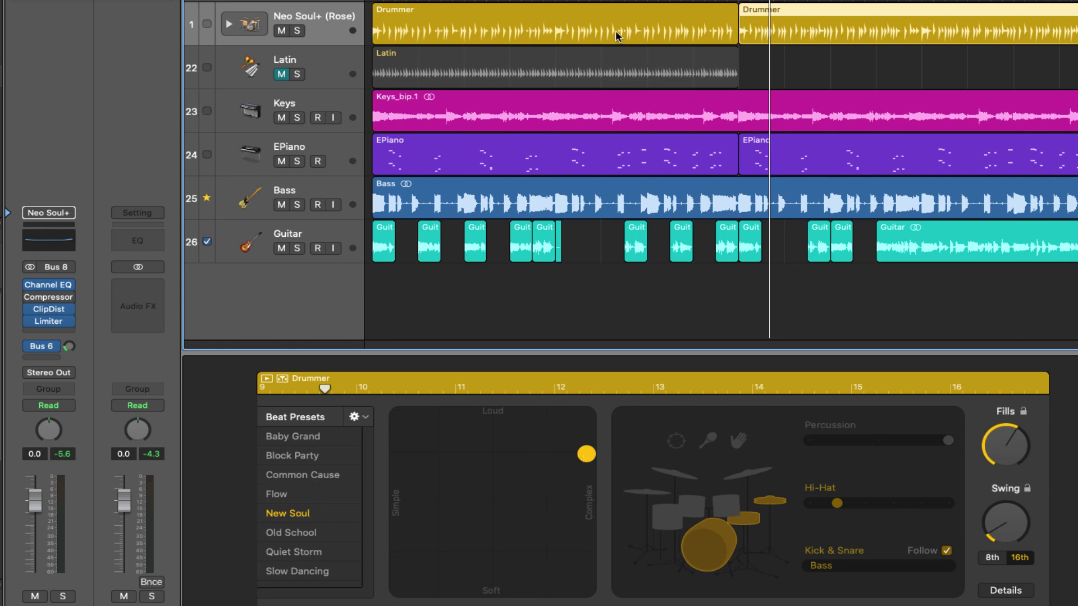
left_click(601, 11)
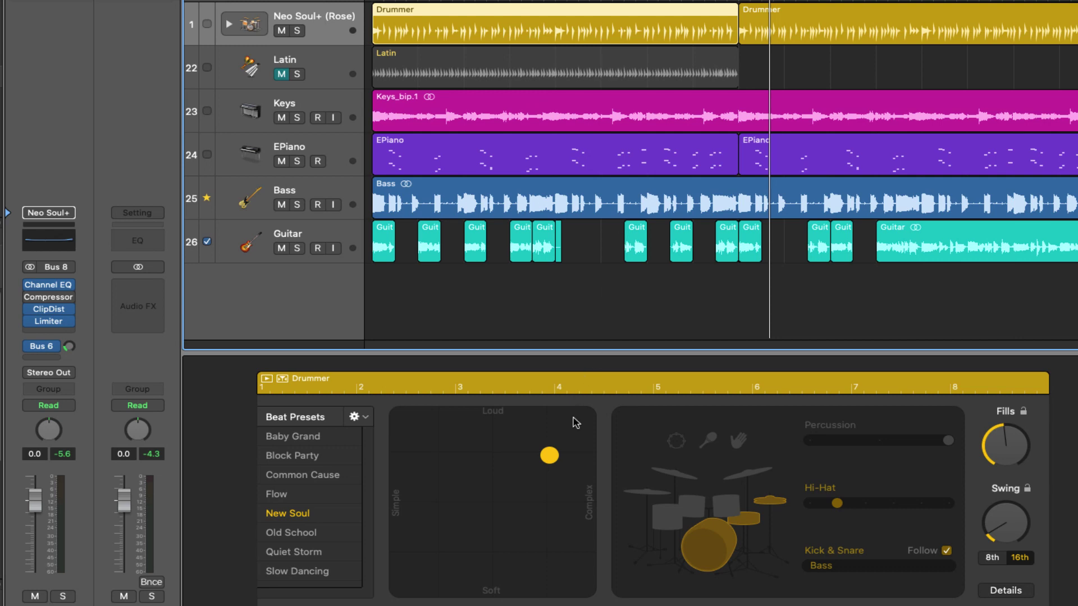
left_click(847, 11)
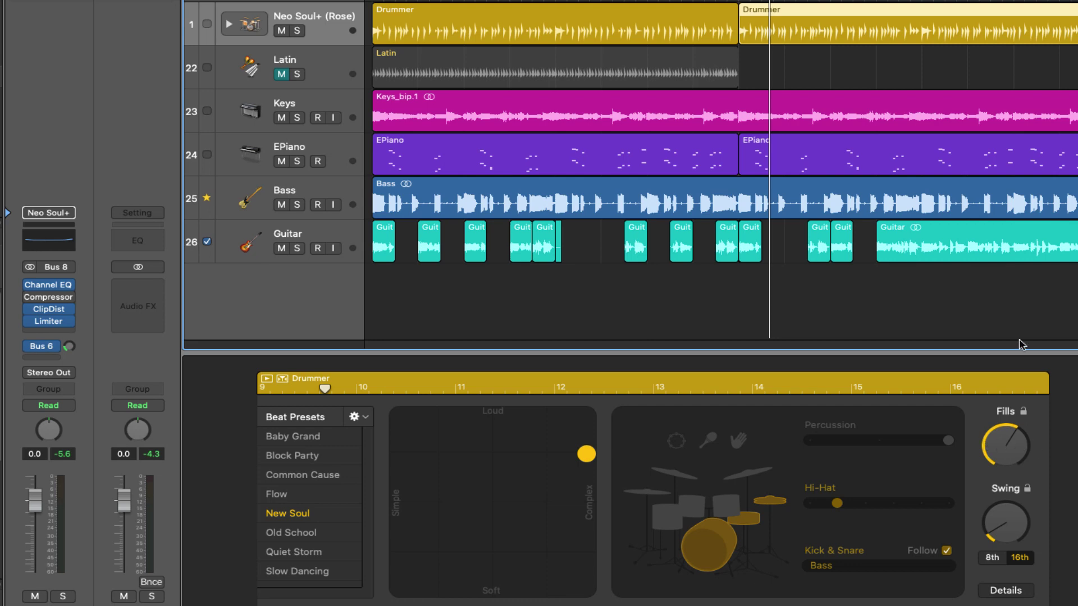
left_click(689, 10)
left_click(866, 18)
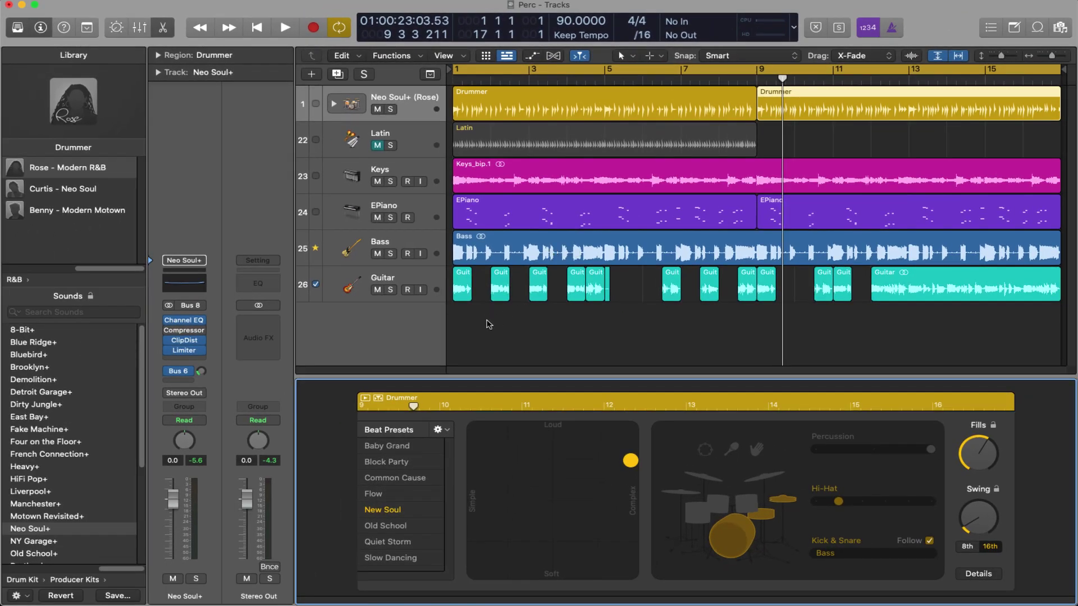
left_click(605, 141)
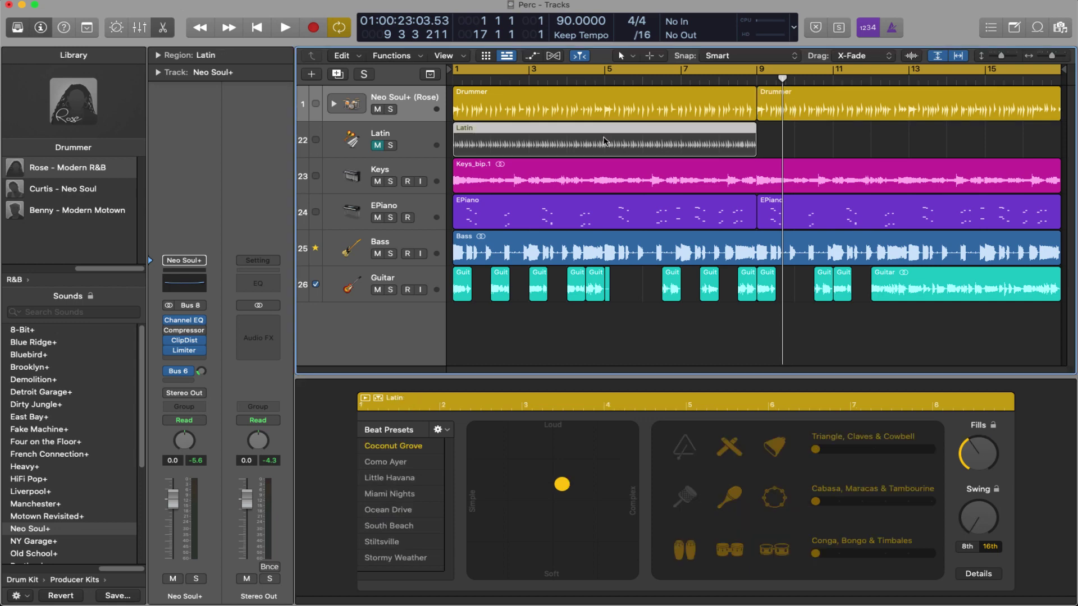
Step: Delete the Latin region and track, then create a new Percussion-genre Drummer track
key("Delete")
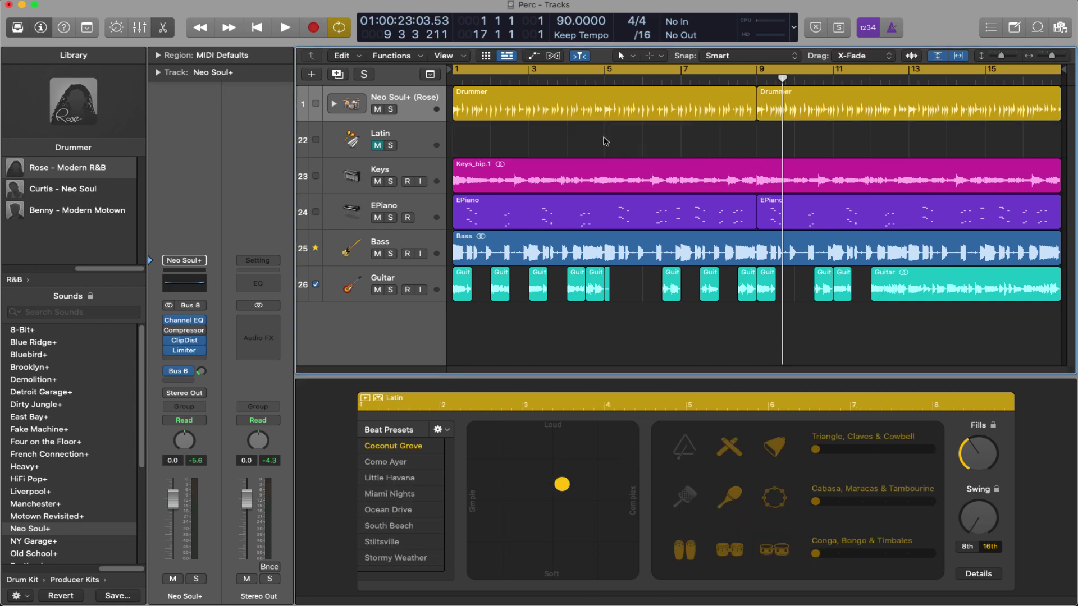
key("super+BackSpace")
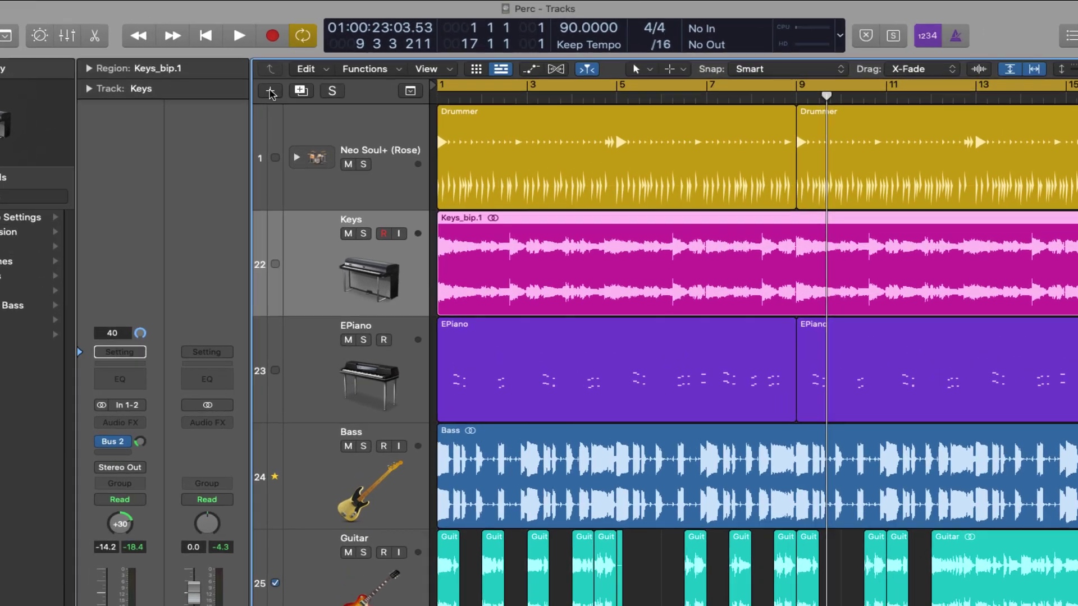
left_click(312, 77)
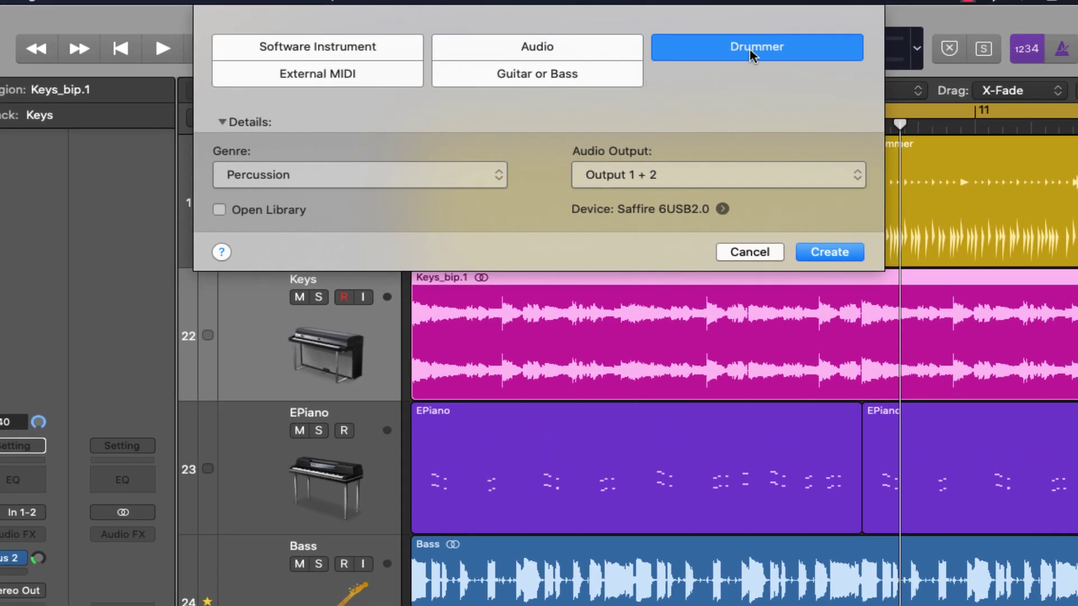
left_click(429, 178)
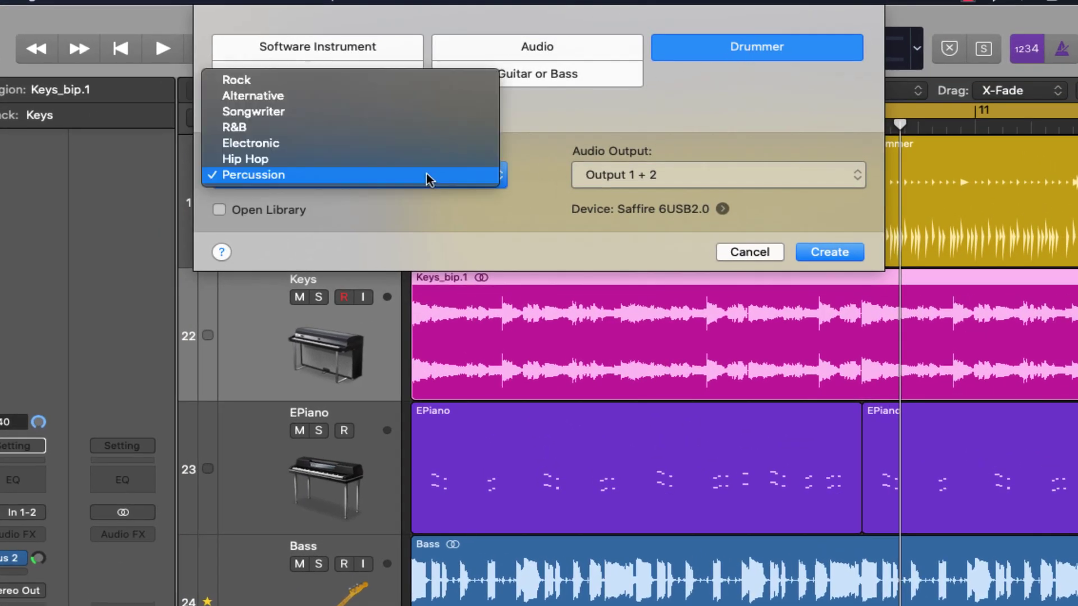
left_click(372, 174)
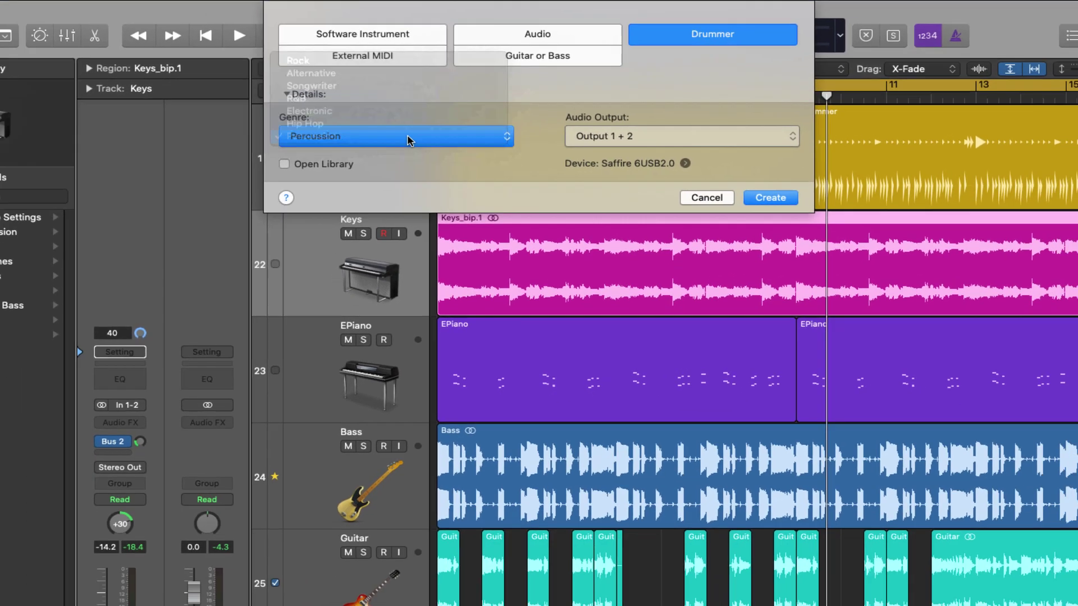
key("Return")
left_click(418, 172)
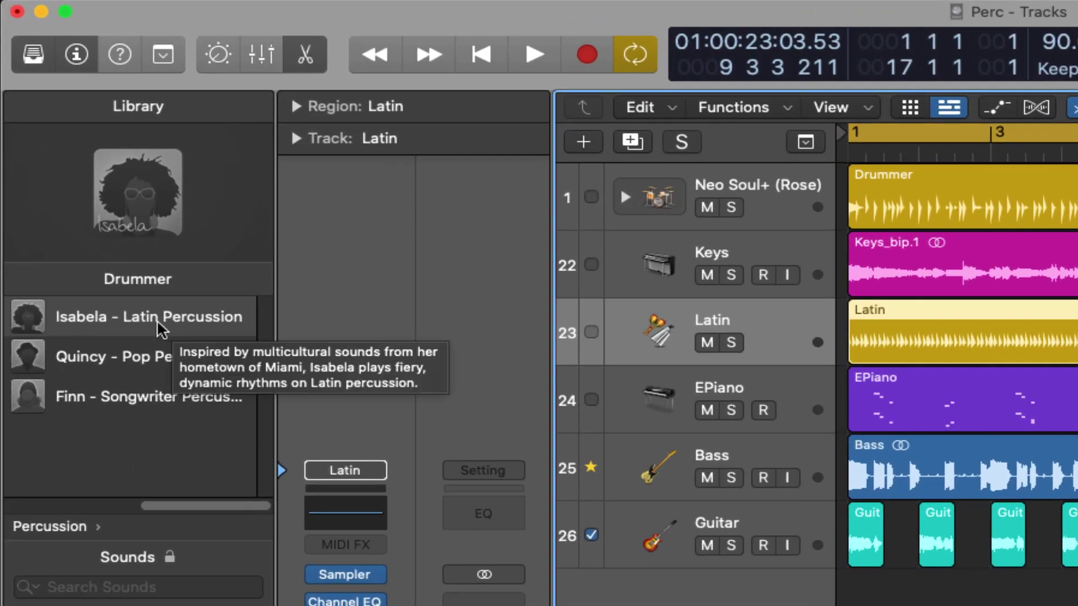
mouse_move(129, 369)
left_click(101, 358)
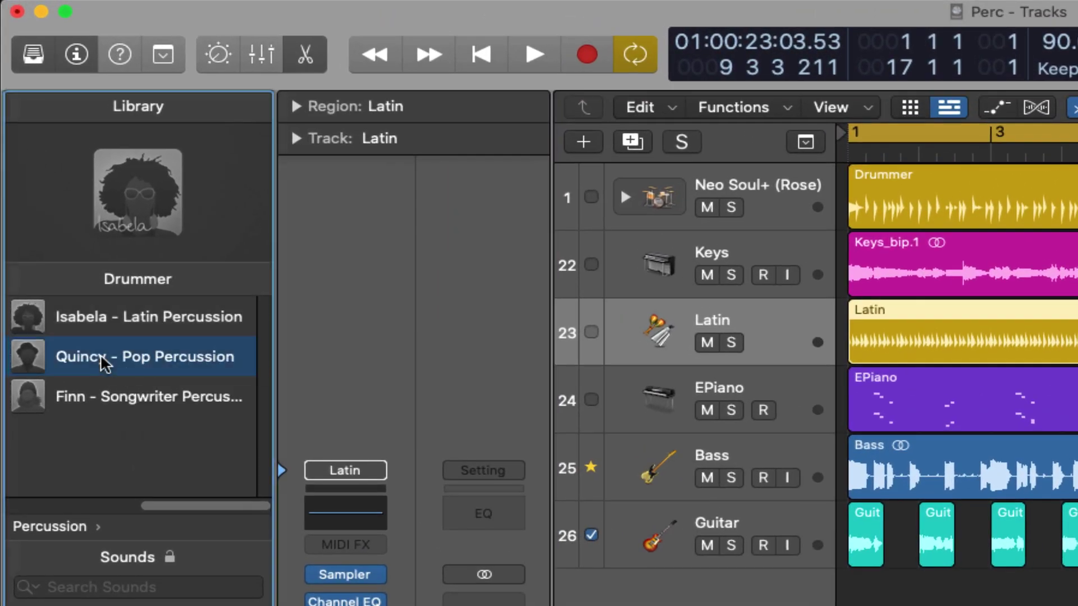
left_click(104, 406)
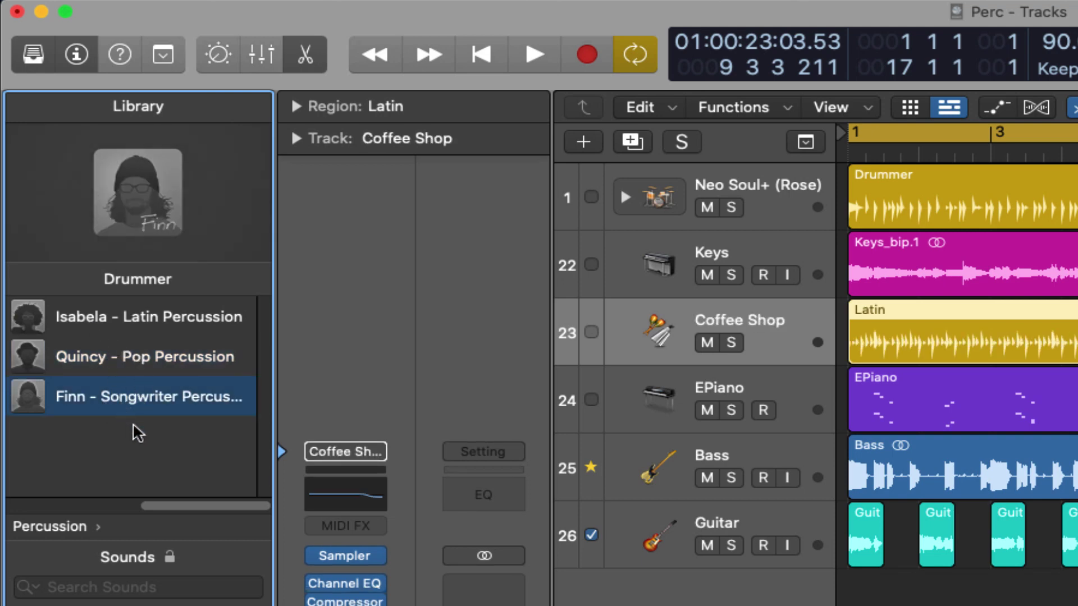
mouse_move(126, 317)
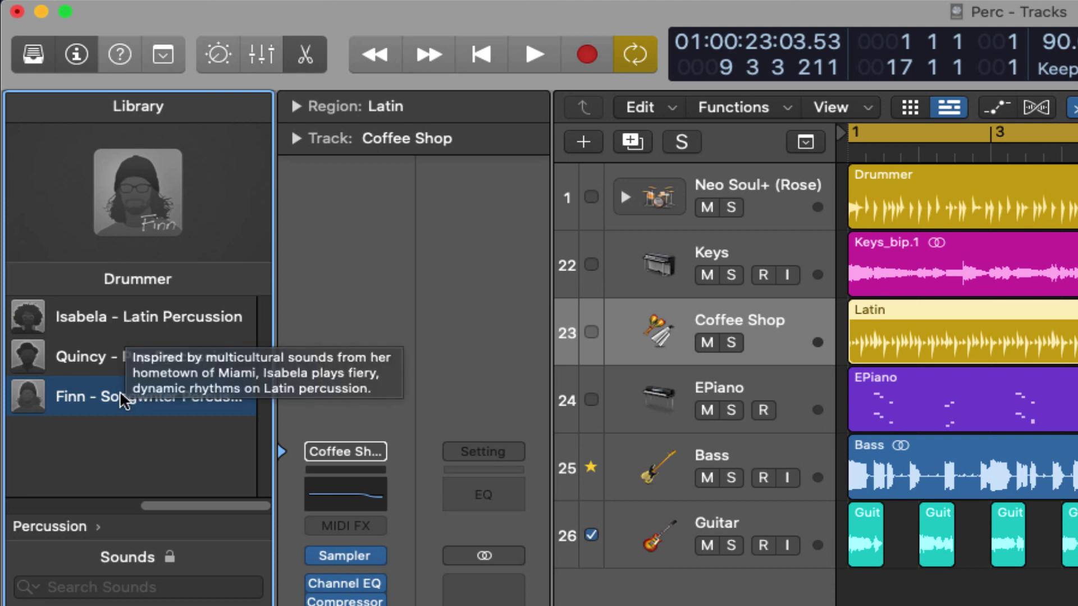
mouse_move(112, 402)
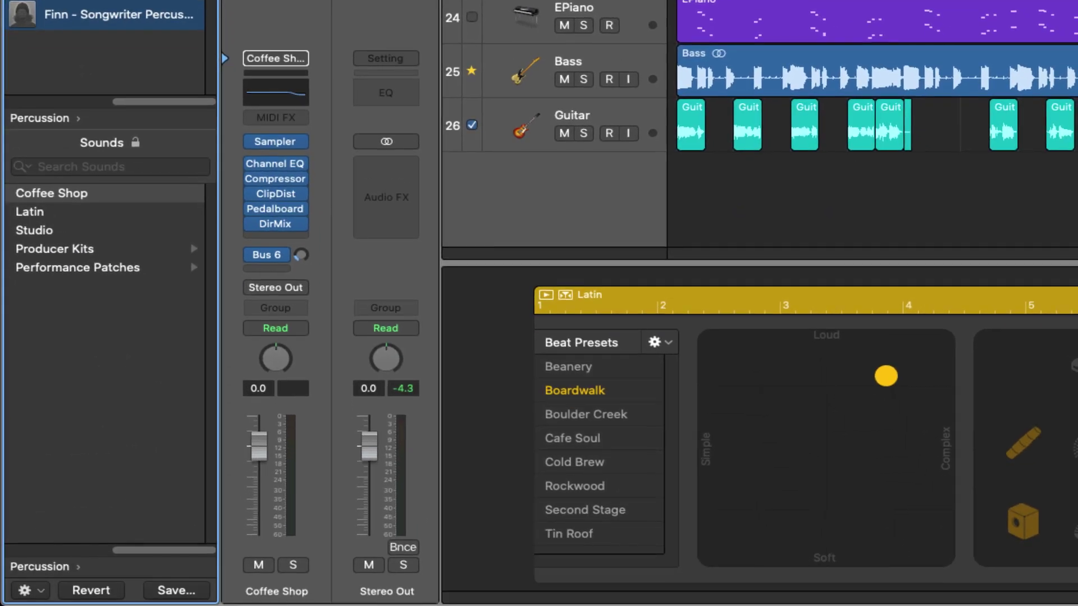
left_click_drag(162, 550, 202, 547)
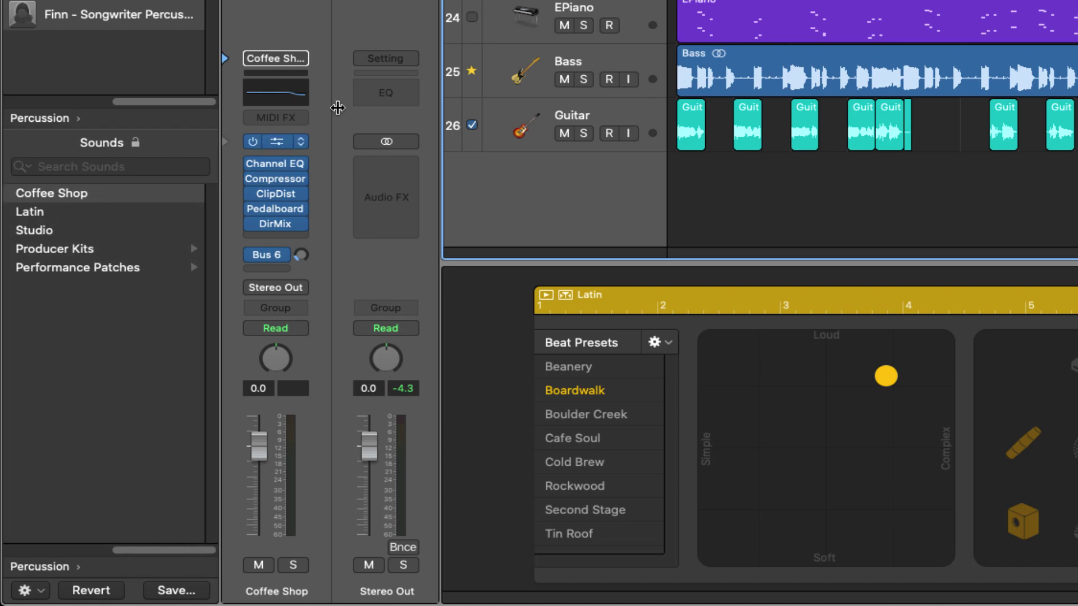
left_click(53, 212)
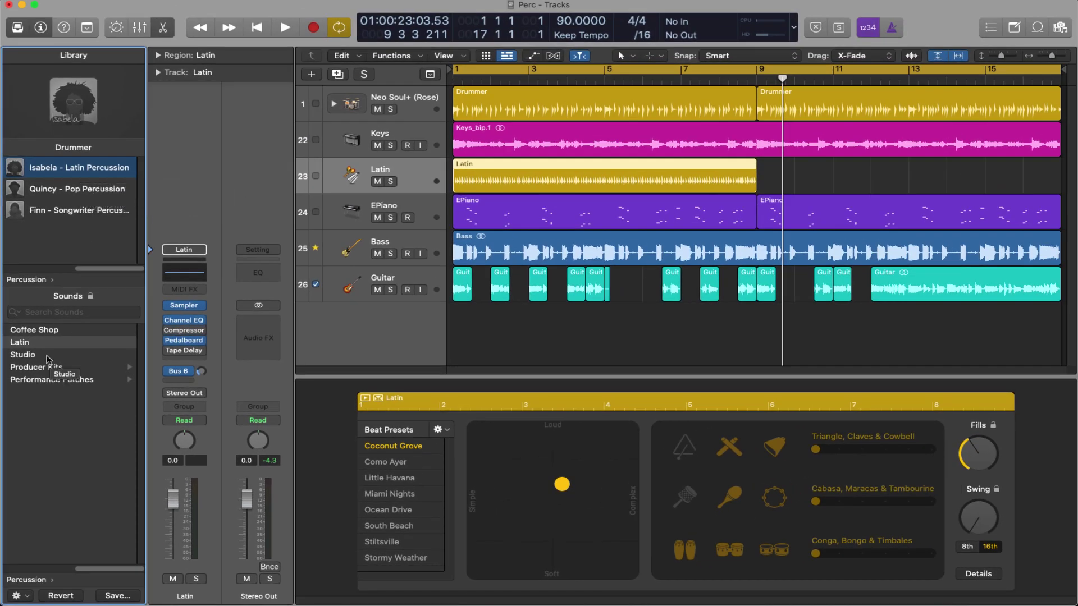
Step: Load the Studio+ producer kit on the percussion track and list the Performance Patches
left_click(22, 354)
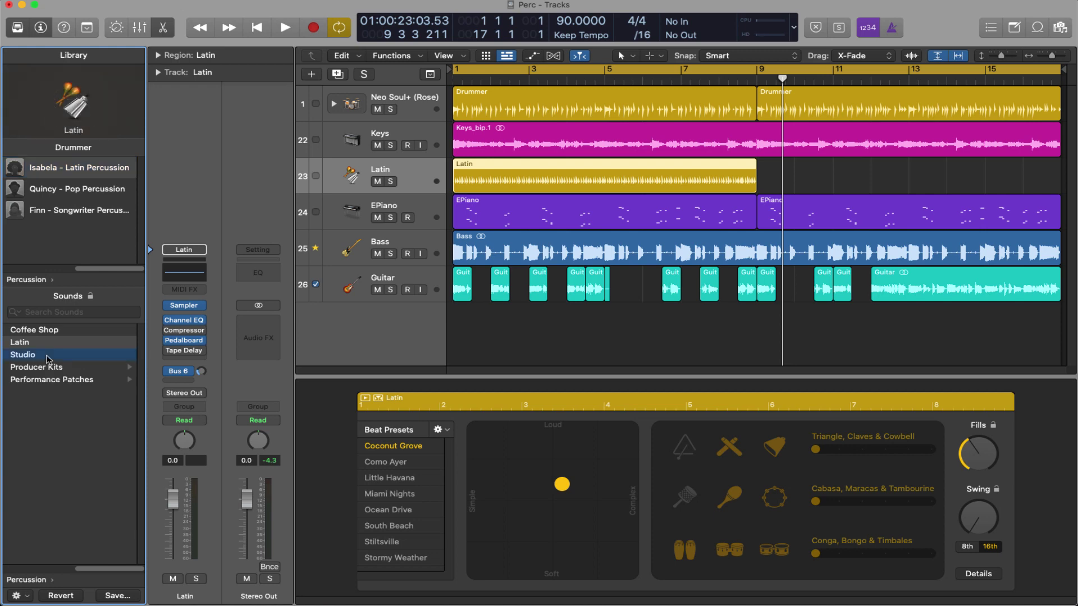
left_click(51, 368)
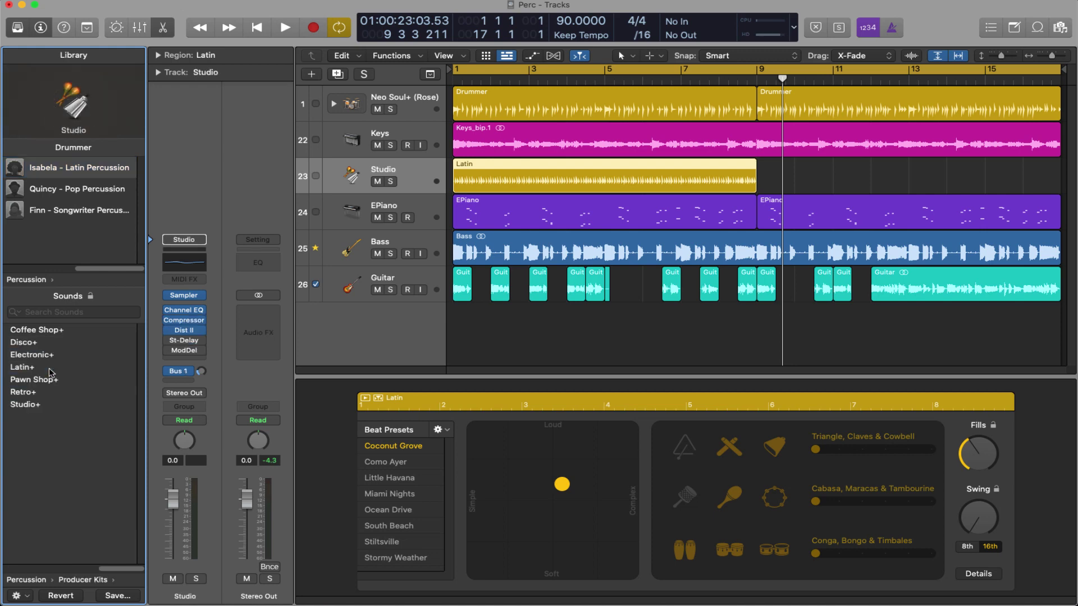
left_click(60, 332)
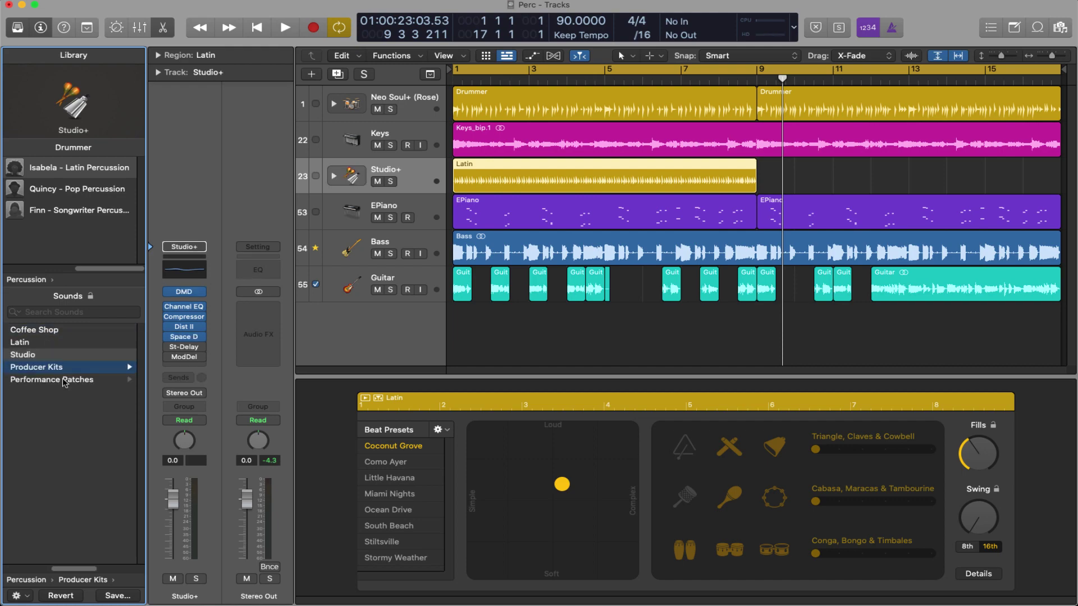
left_click(64, 380)
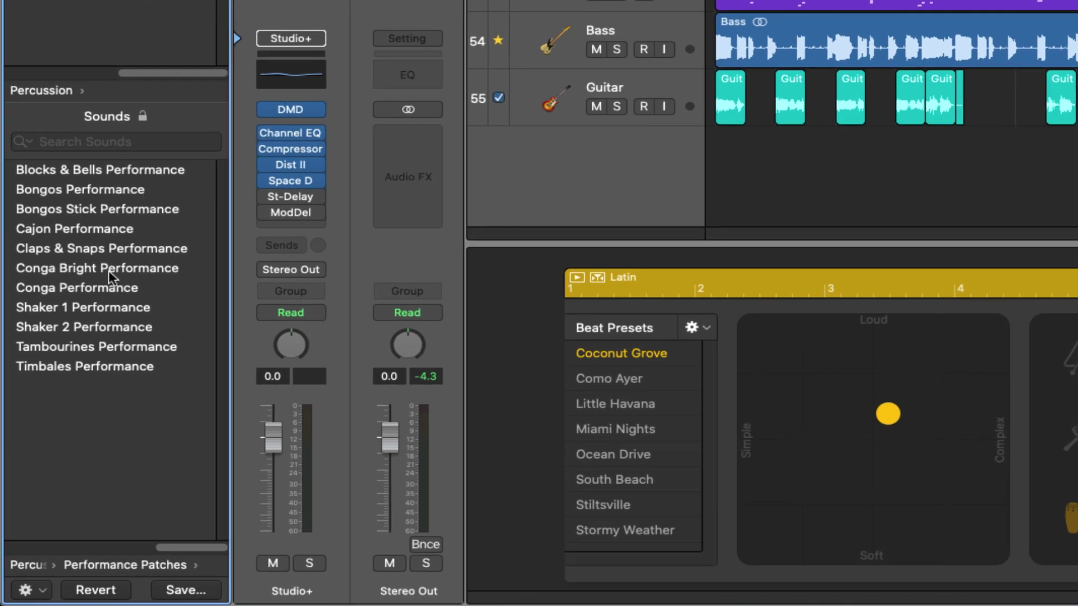
Step: Load Conga Bright Performance, make the pattern simpler toward Simple, and play it back
left_click(108, 271)
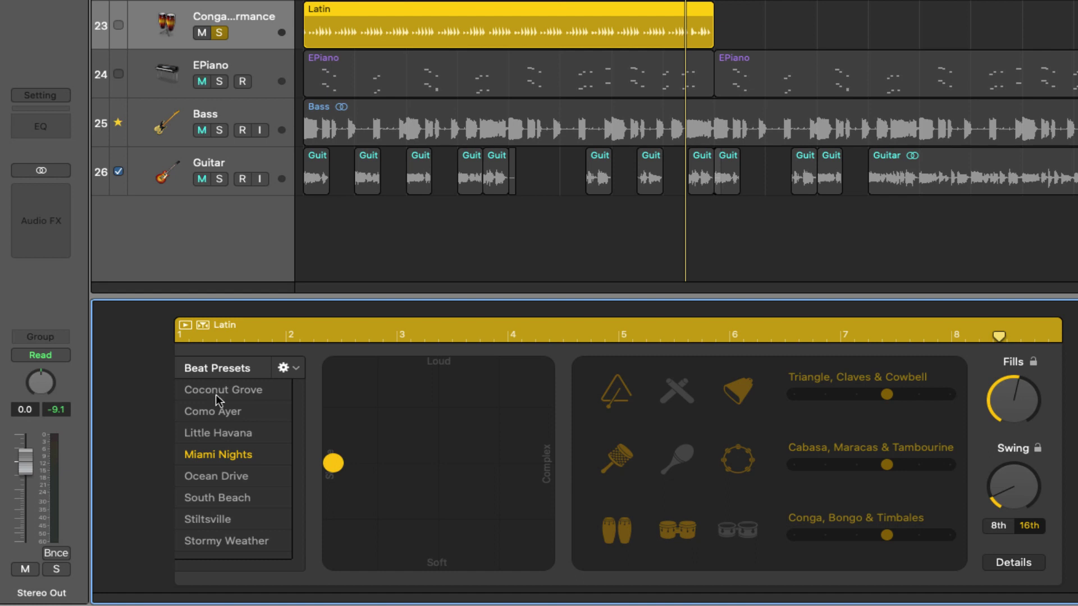
mouse_move(343, 467)
left_mouse_down()
mouse_move(364, 465)
mouse_move(326, 458)
left_mouse_up()
key("space")
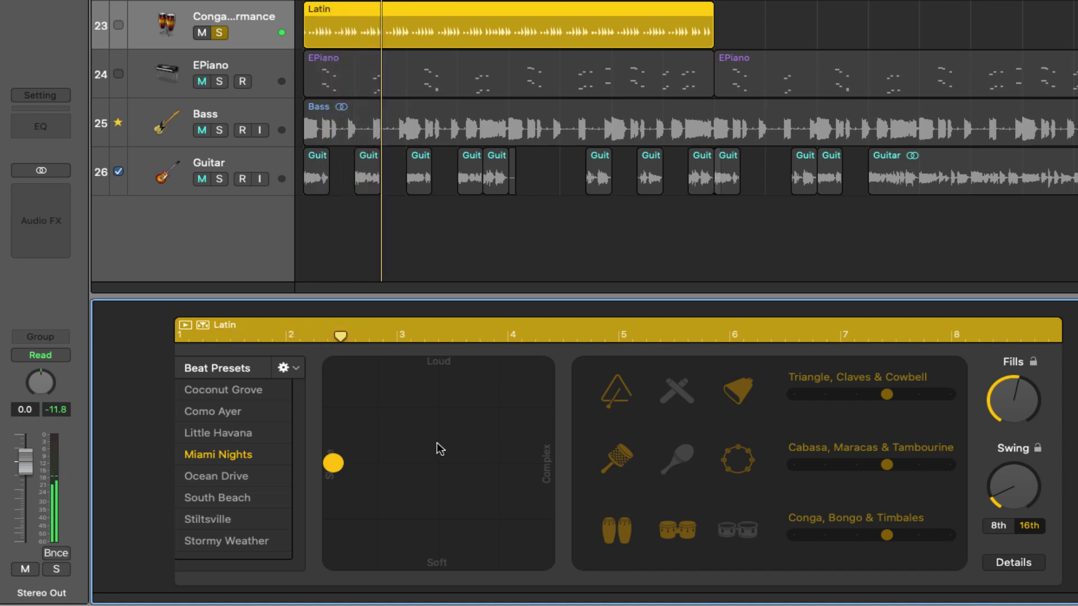
Step: Bounce the Latin region in place to a new 'Congas' track, then load Shaker 1 Performance
right_click(416, 15)
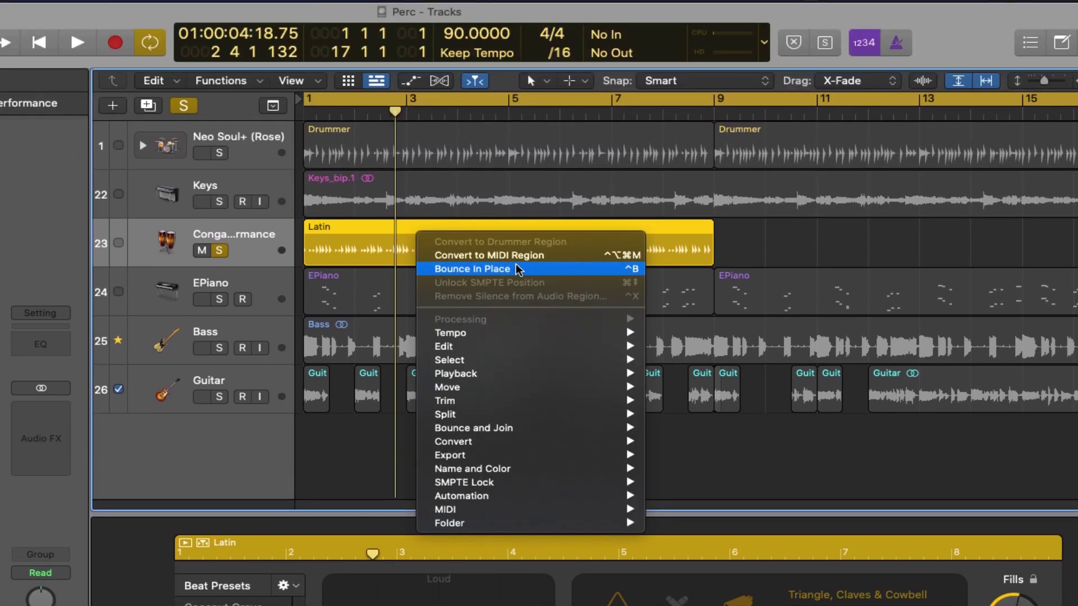
left_click(517, 269)
type("Congas")
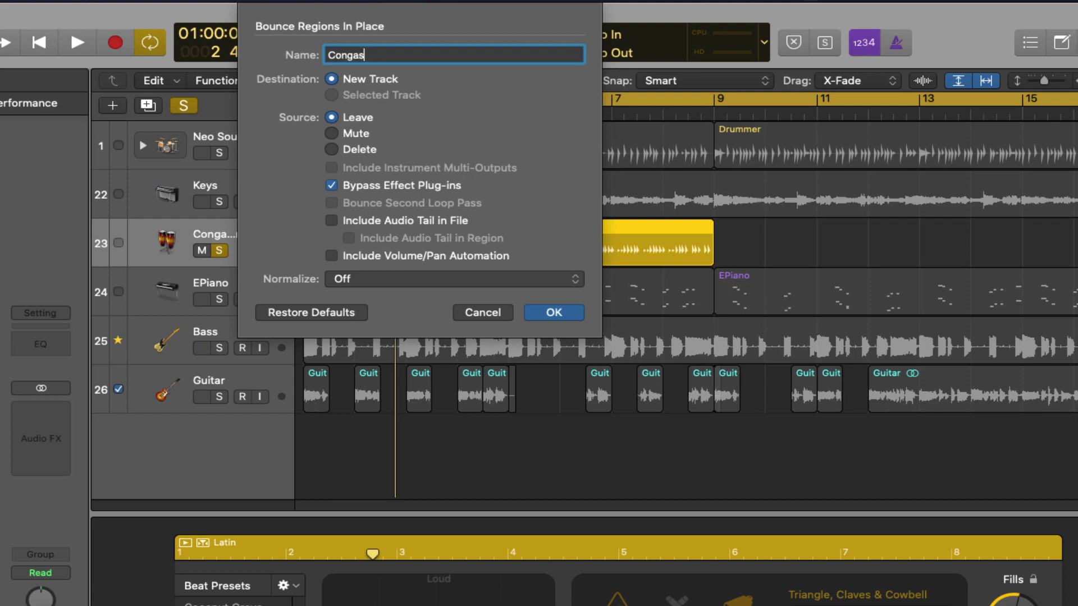
key("Return")
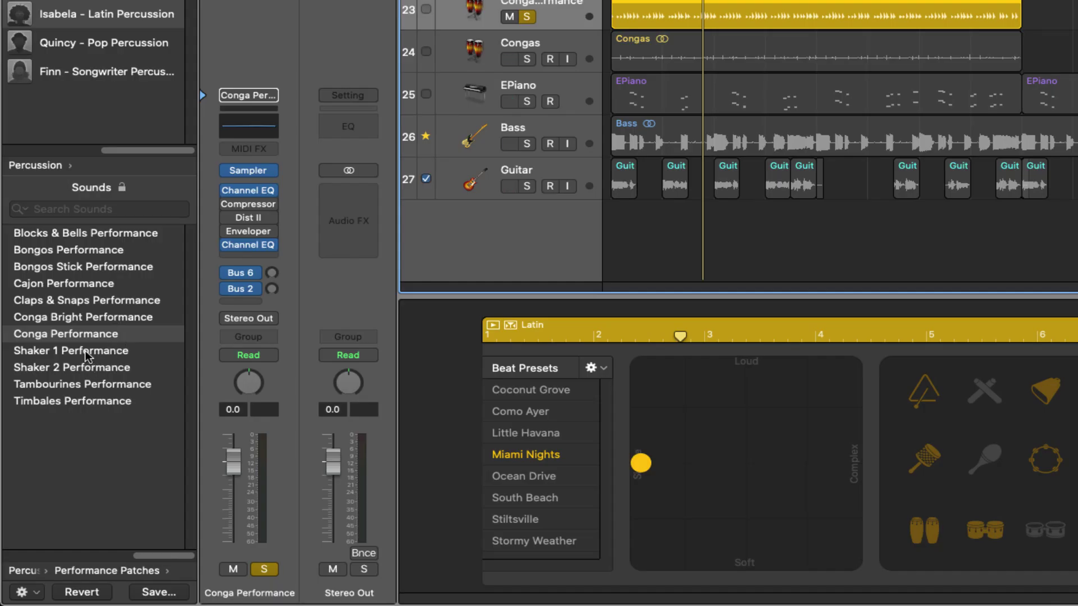
left_click(87, 350)
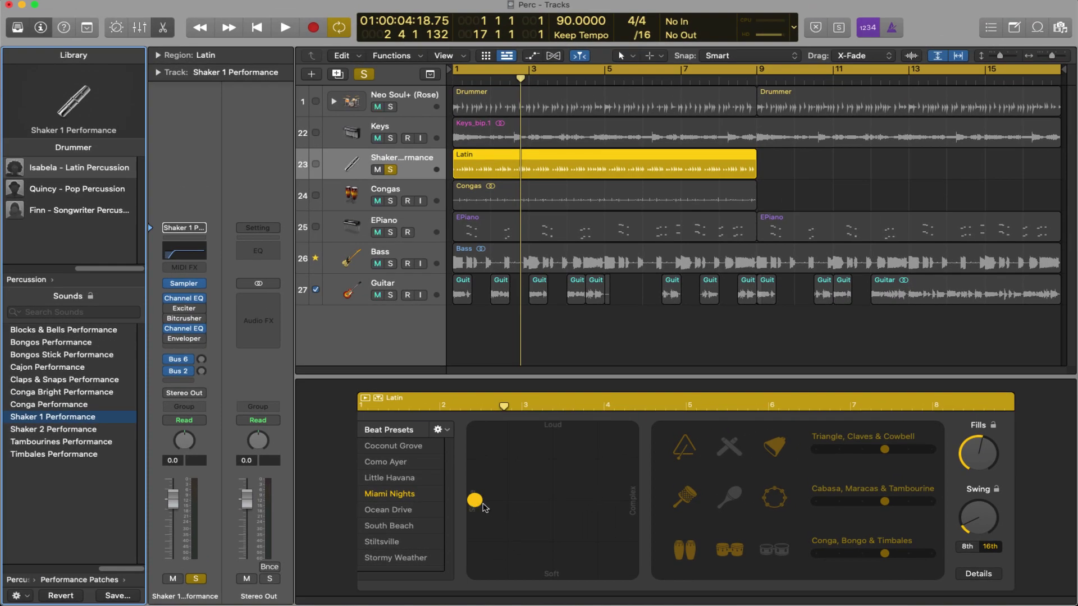
Step: Make the shaker pattern more complex and bounce the Latin region in place to a new track
left_click(484, 505)
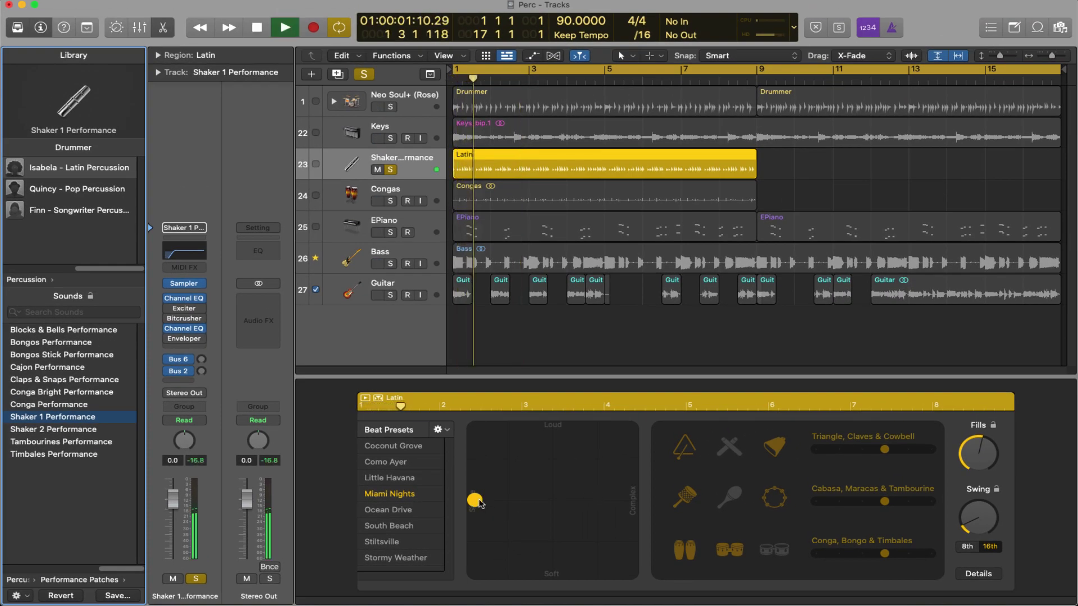
left_click_drag(480, 503, 518, 504)
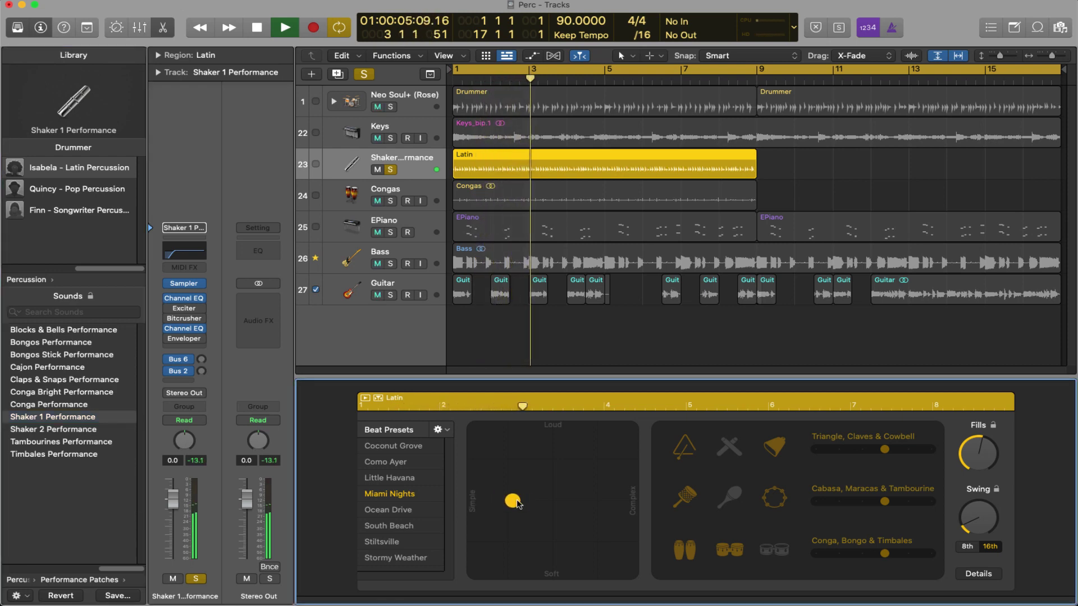
key("space")
right_click(576, 172)
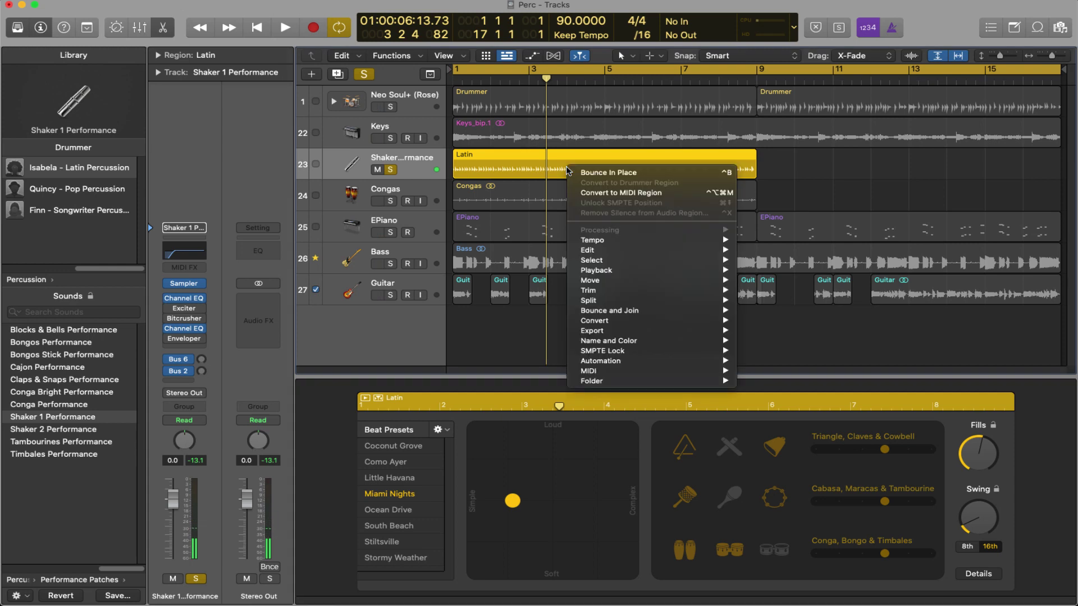
left_click(576, 172)
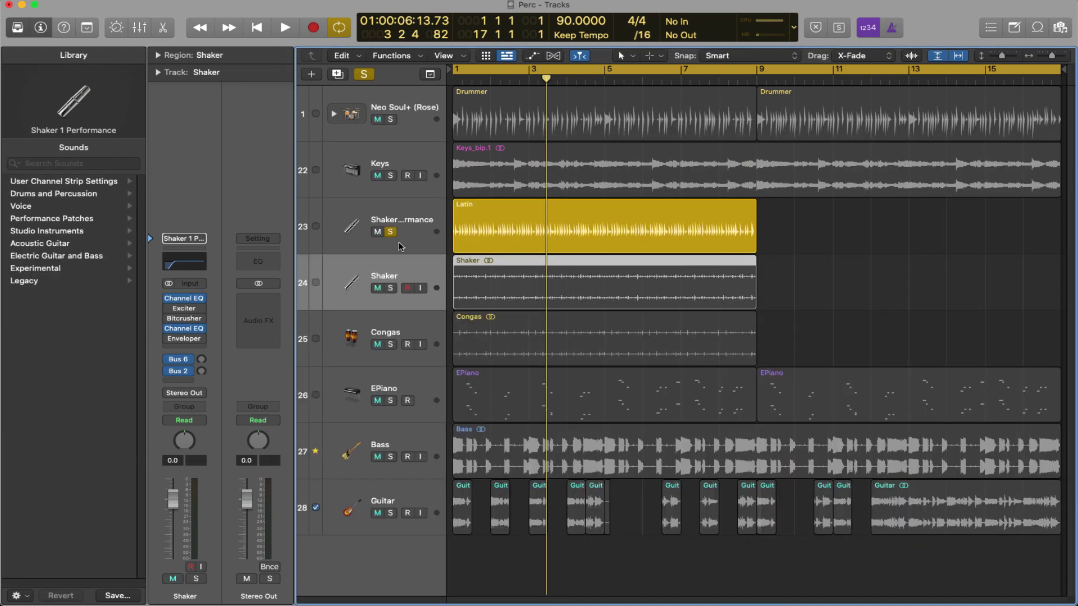
Step: Unsolo the Latin drummer, solo the Shaker and Congas tracks, and play them together
left_click(389, 233)
left_click(390, 288)
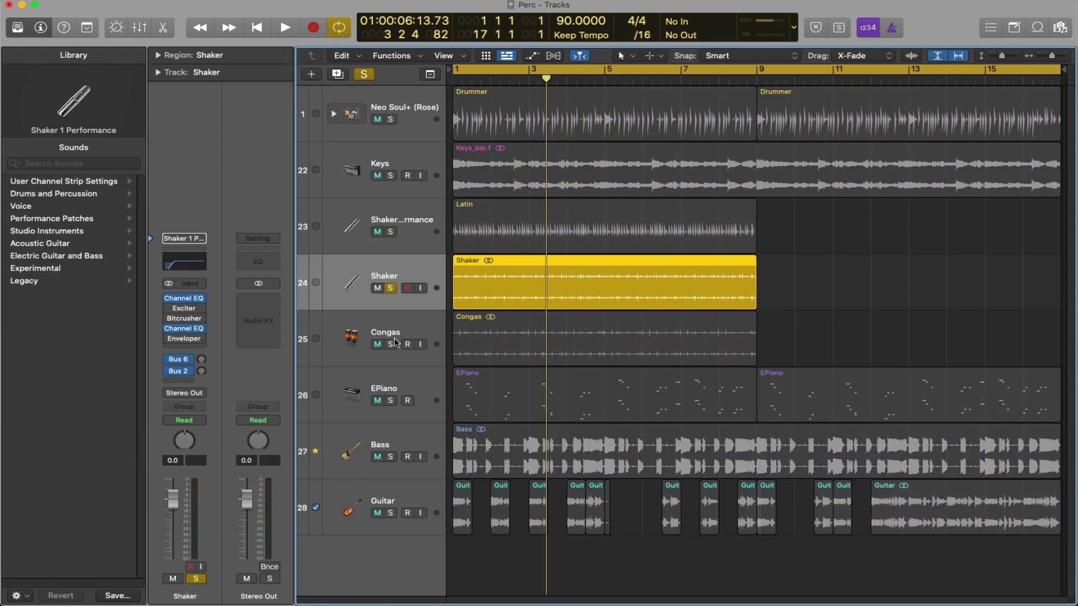
left_click(390, 344)
key("space")
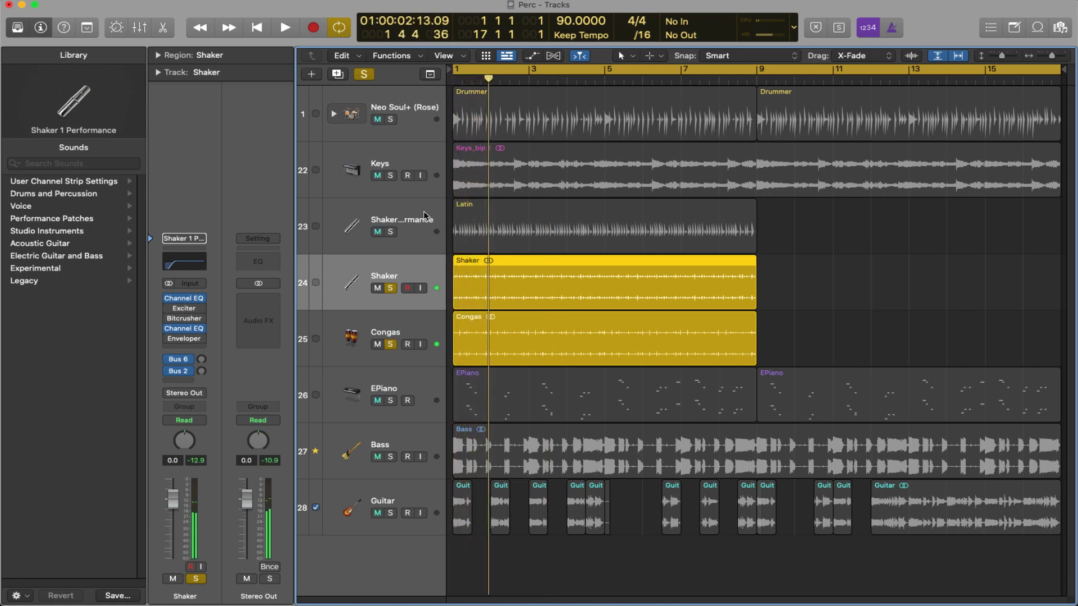
left_click(424, 215)
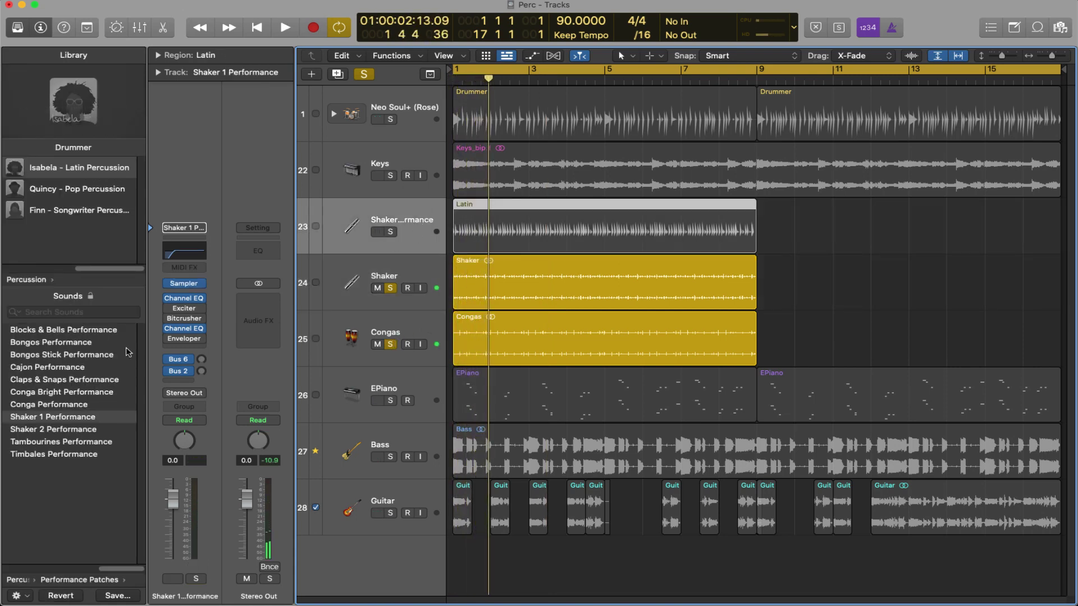
Step: Open the Drummer Editor for the Latin Drummer region
double_click(503, 219)
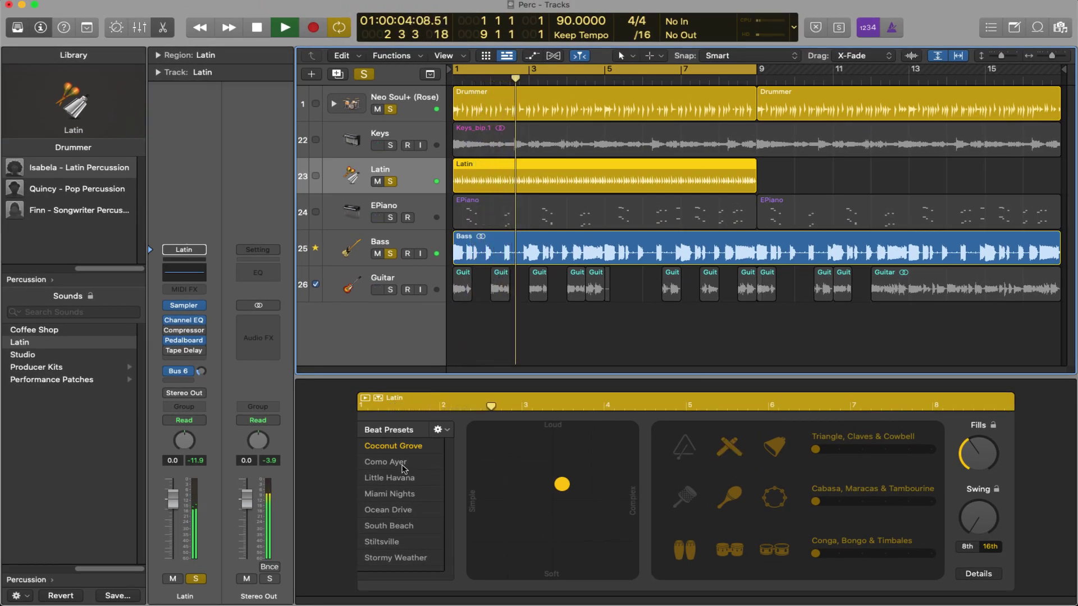
Step: Try the Como Ayer and Little Havana presets, mute the cowbell, and raise the swing slightly
left_click(402, 464)
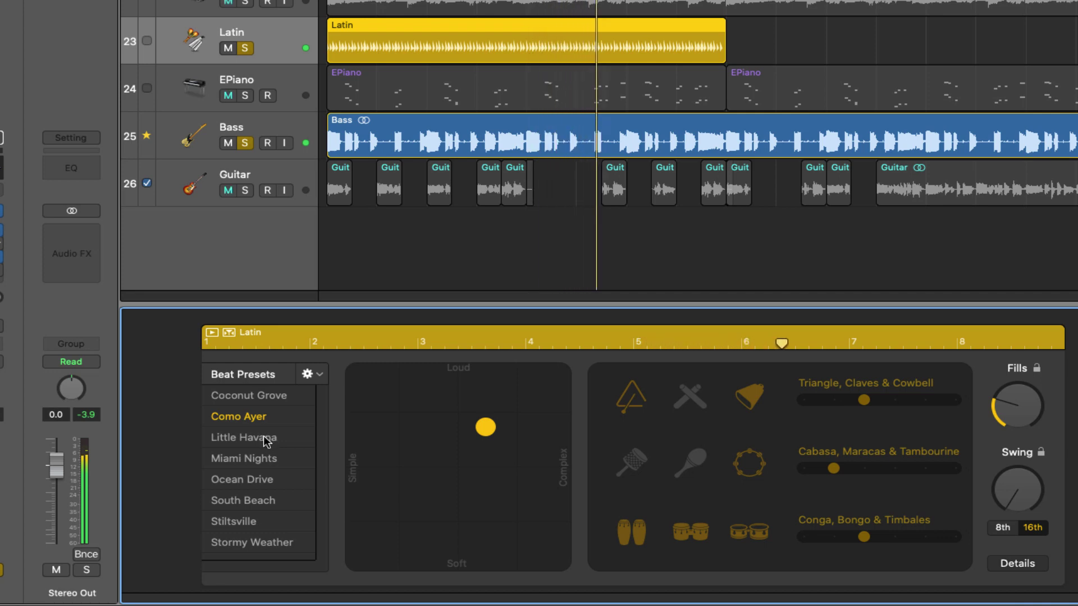
left_click(268, 441)
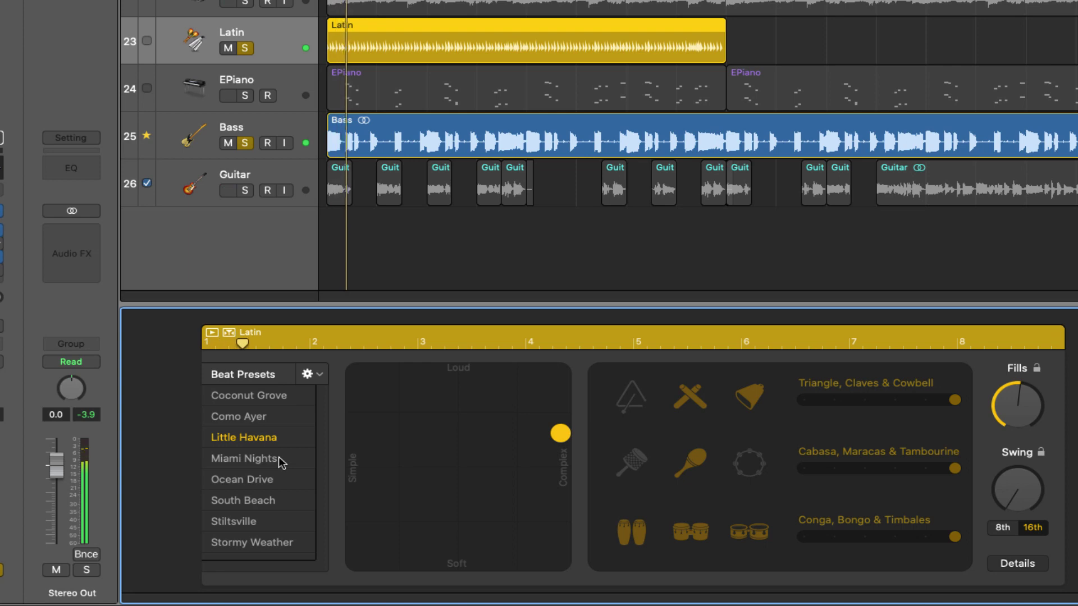
left_click(730, 396)
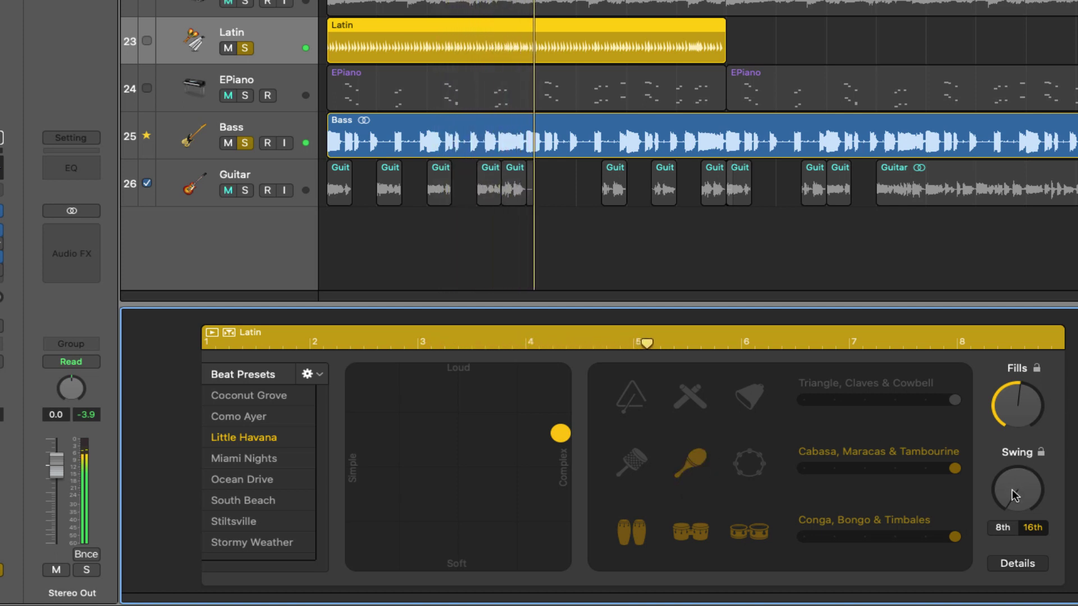
left_click_drag(1015, 495, 998, 460)
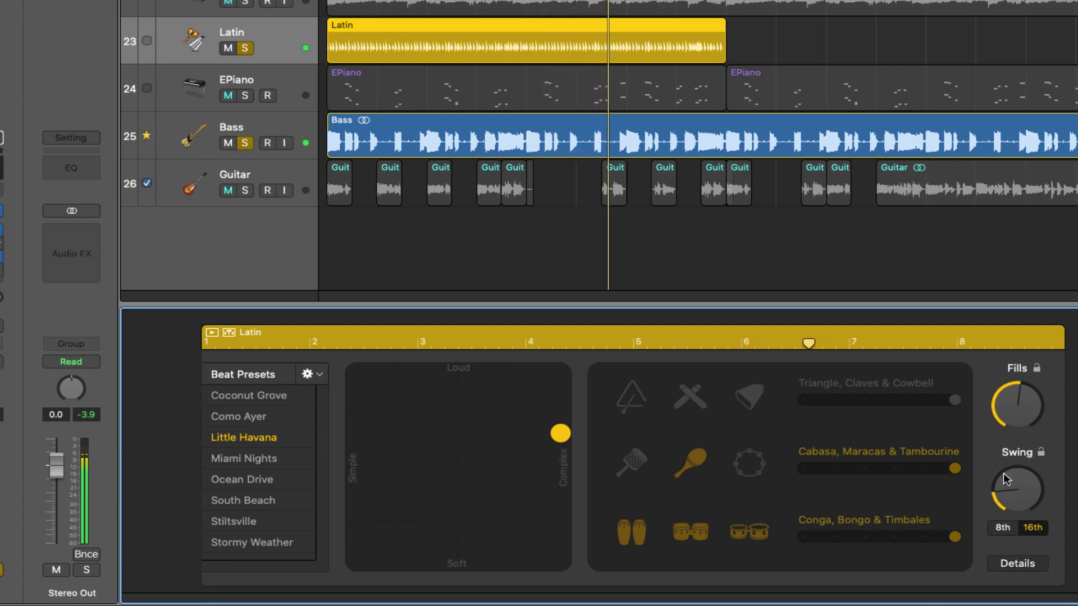
left_click_drag(1008, 487, 1006, 485)
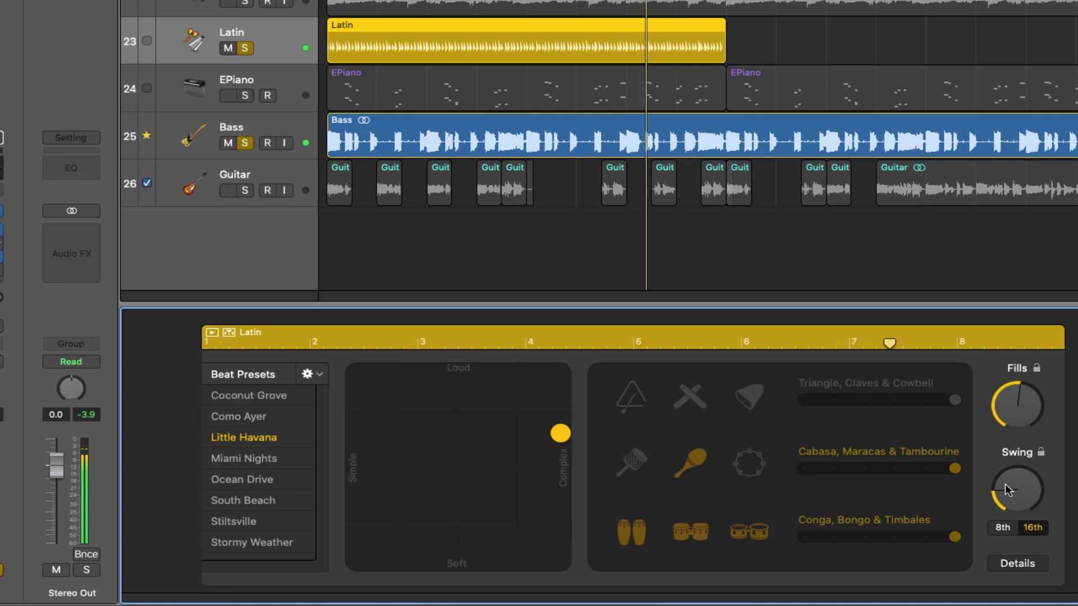
left_click(1005, 484)
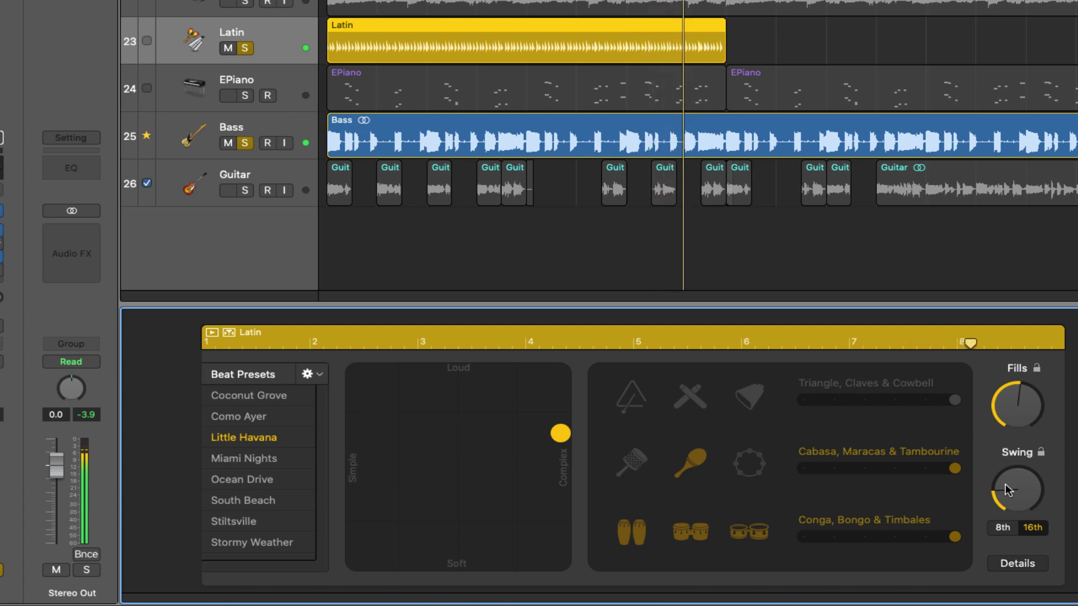
Step: Match the Latin swing to about 53% against the Neo Soul drummer, then choose Miami Nights
left_click(674, 2)
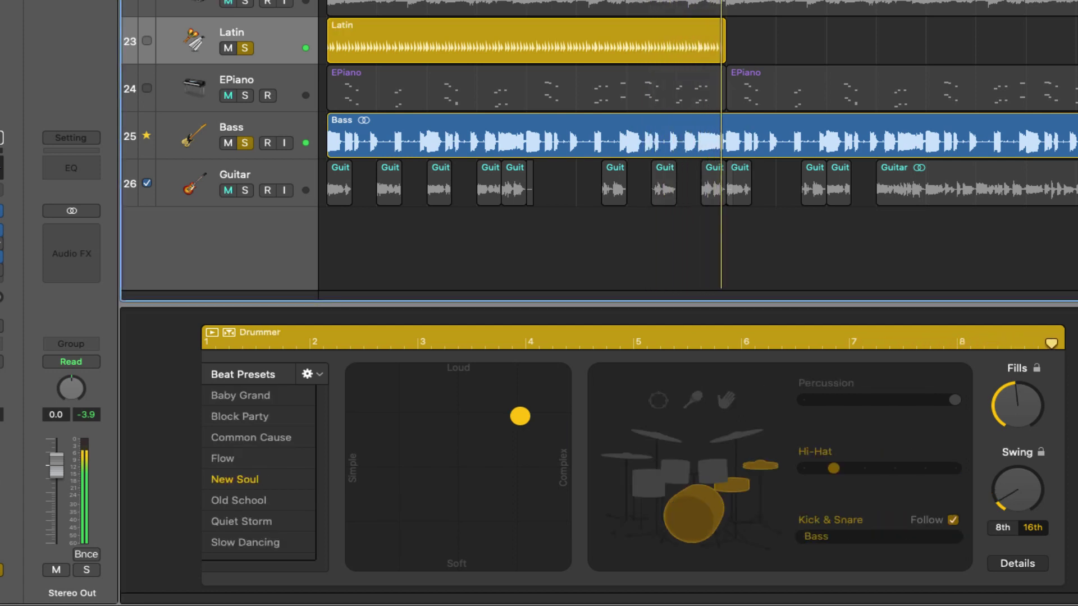
left_click(1015, 492)
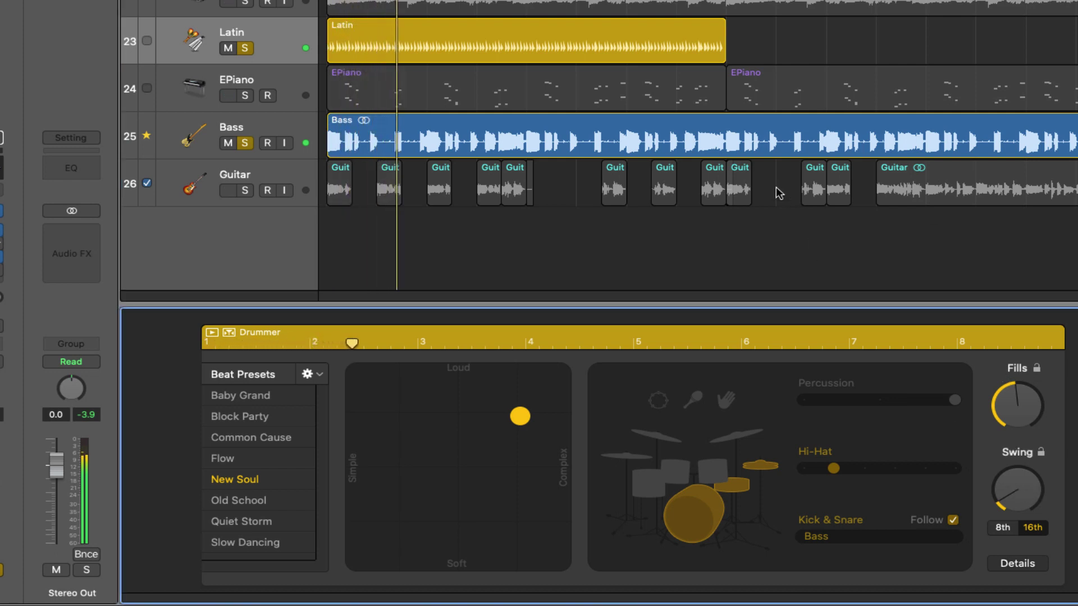
left_click(668, 33)
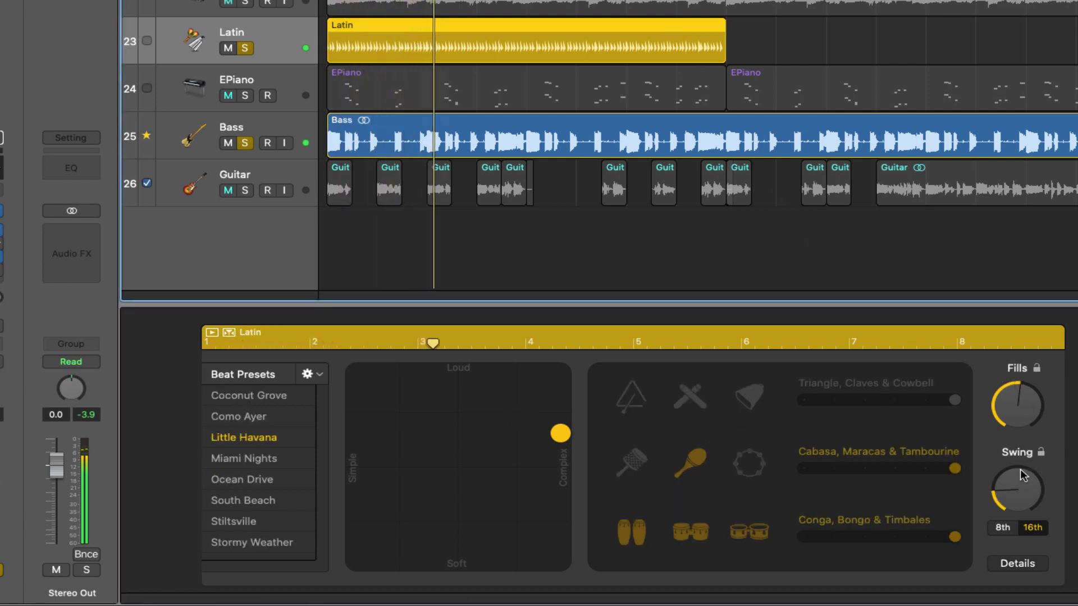
left_click_drag(1021, 475, 1011, 501)
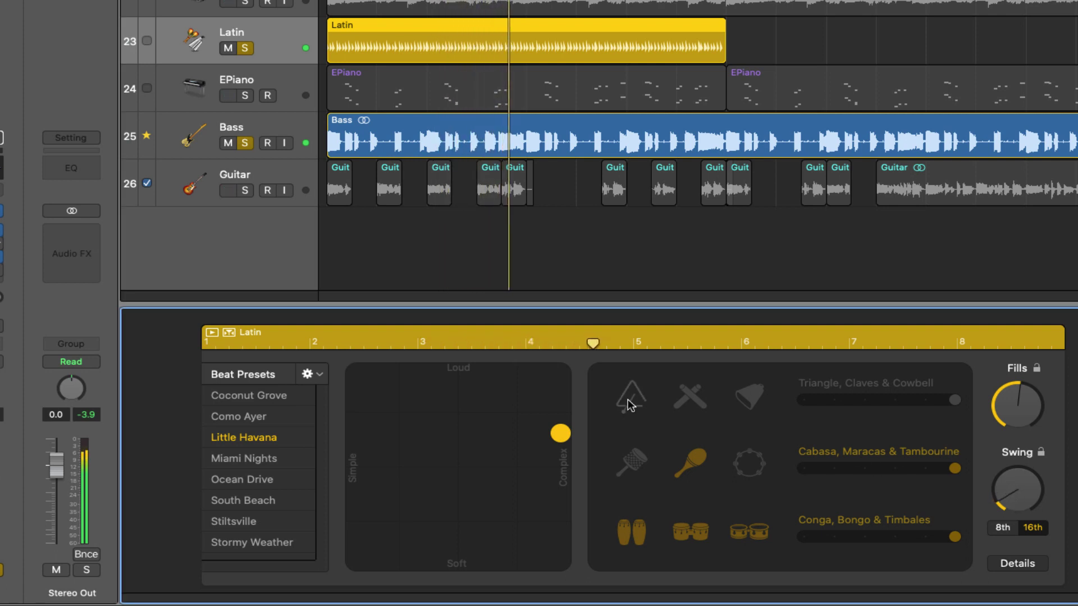
left_click(257, 461)
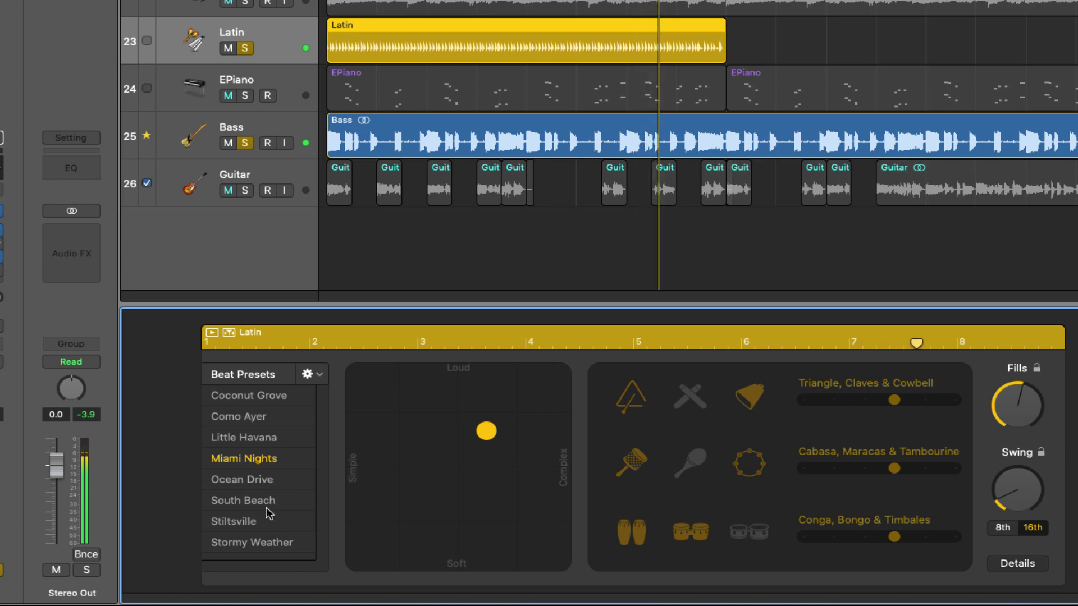
Step: Mute the cowbell and tambourine parts and increase Phrase Variation in the Details panel
left_click(742, 409)
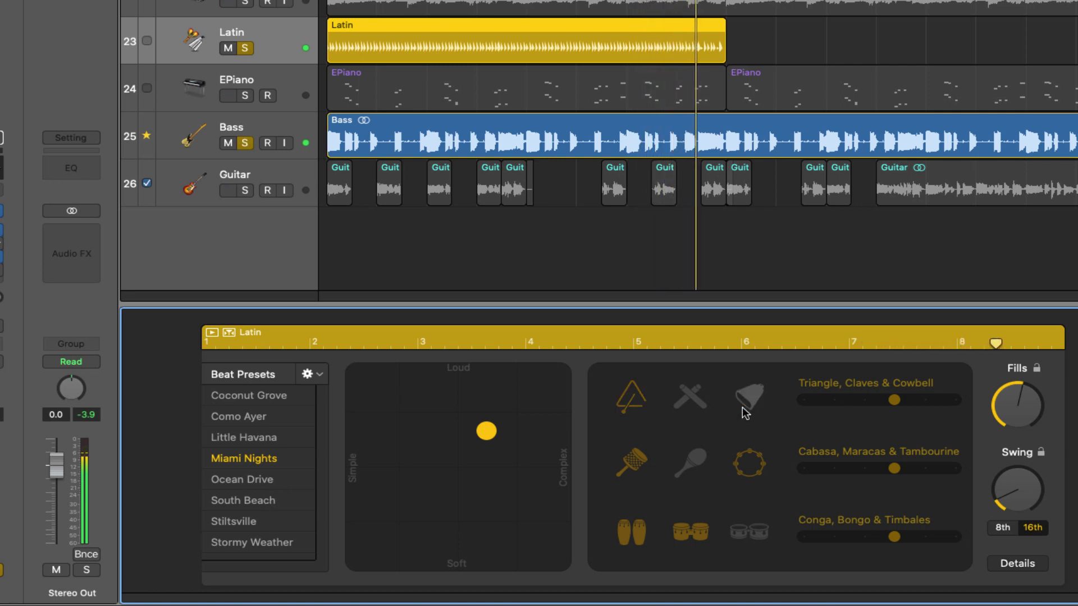
left_click(751, 467)
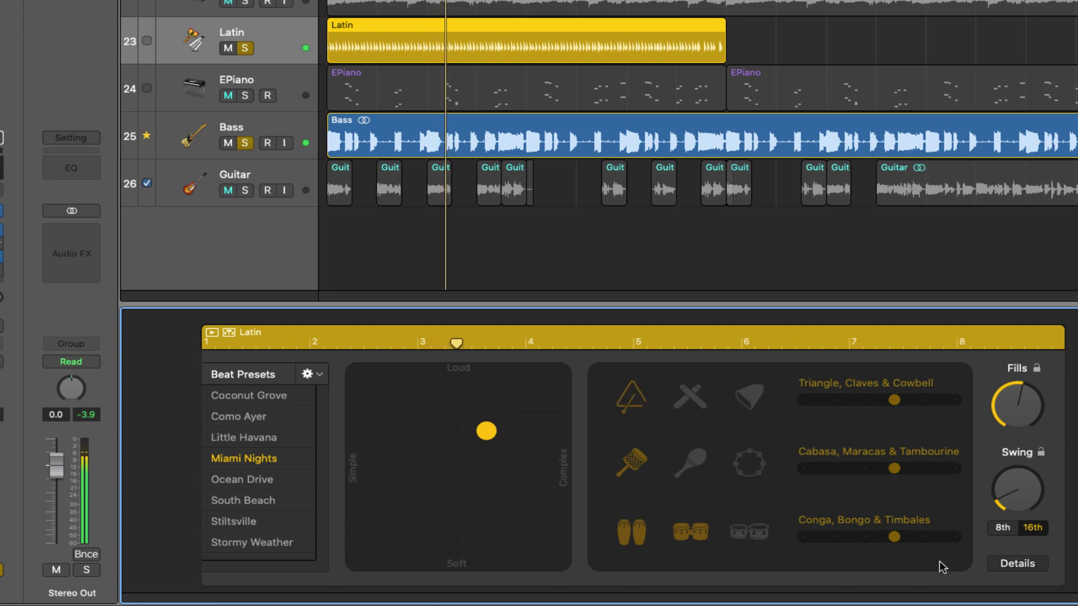
left_click(1016, 563)
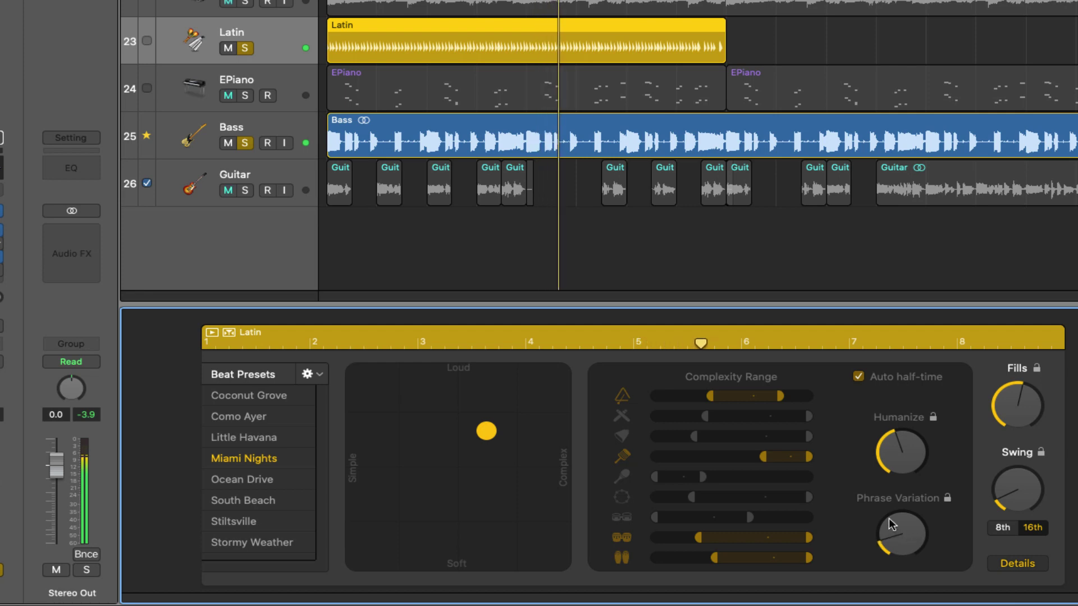
left_click_drag(892, 525, 889, 511)
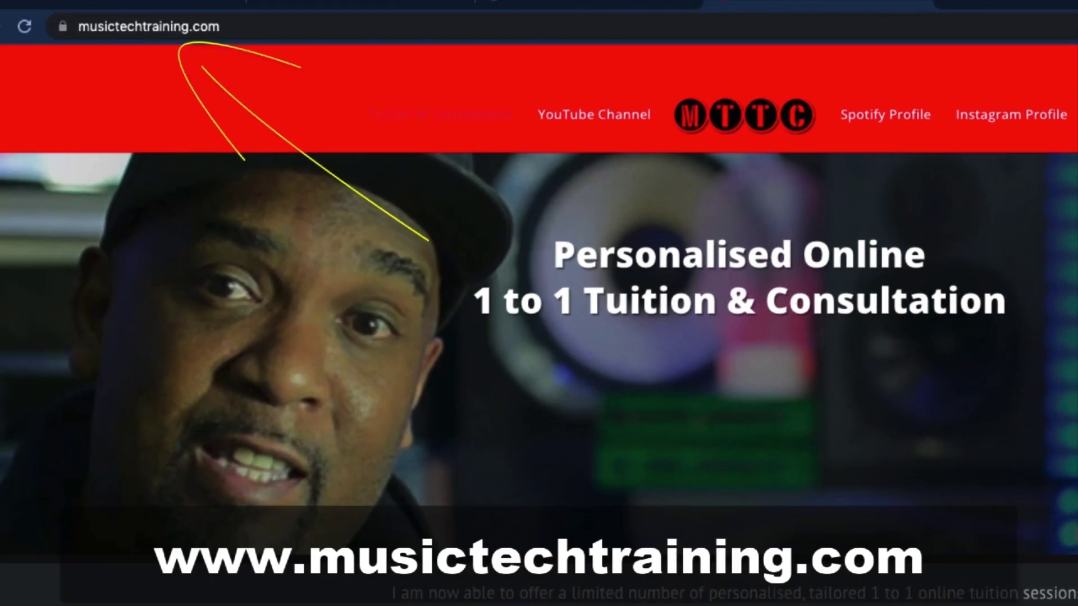
Step: Fill the contact form with a name, an e-mail and a tuition booking message, then submit it
scroll(534, 315, "down", 10)
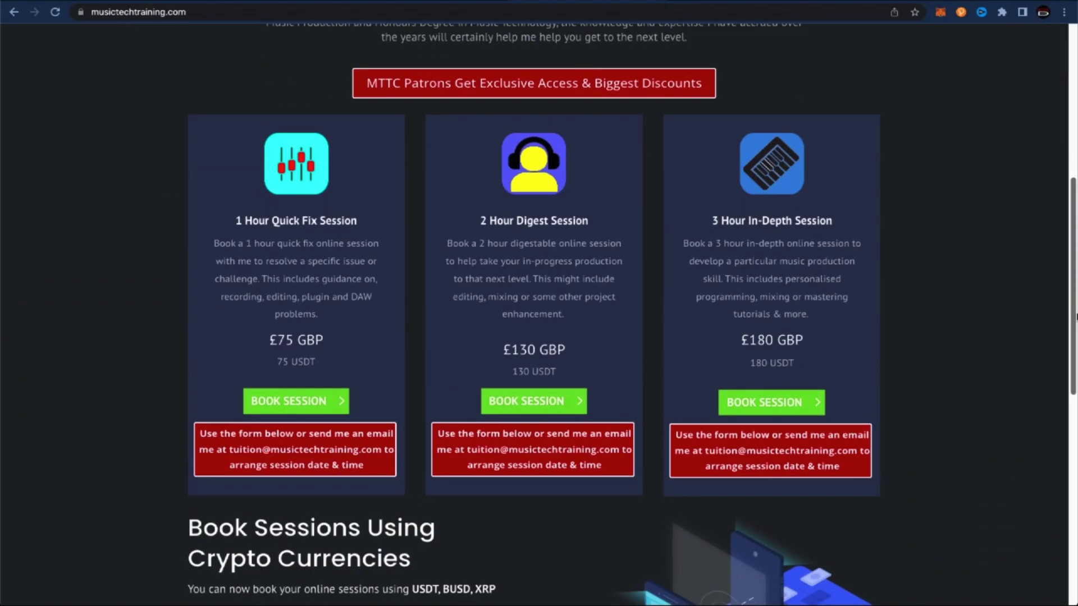
scroll(533, 314, "down", 8)
left_click(354, 349)
type("Duce")
key("Tab")
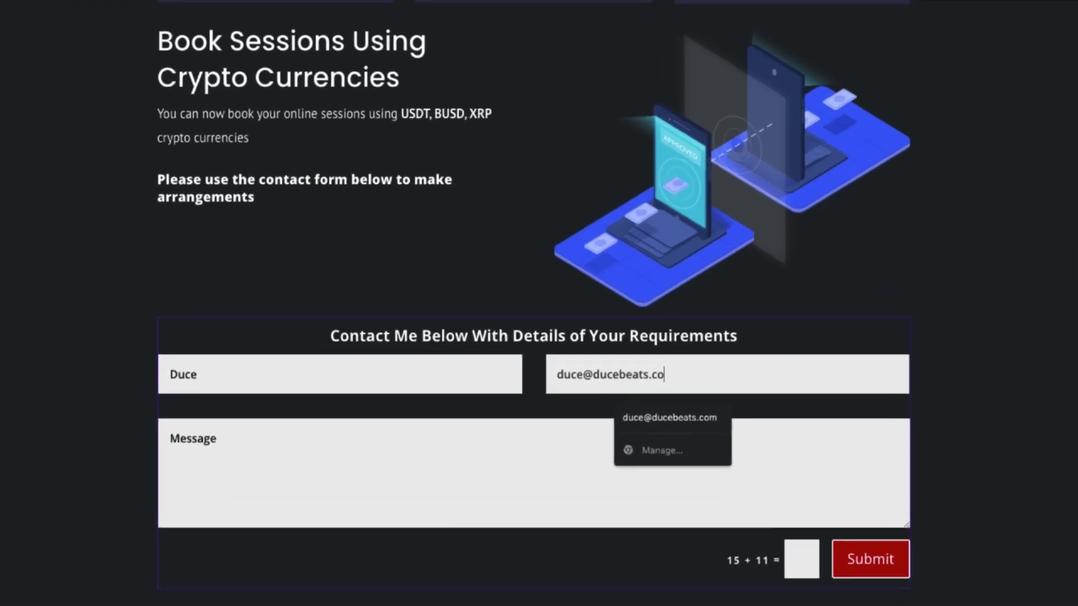
key("Tab")
type("Hey, can I book a tuition session with you to learn some mixing techniques?")
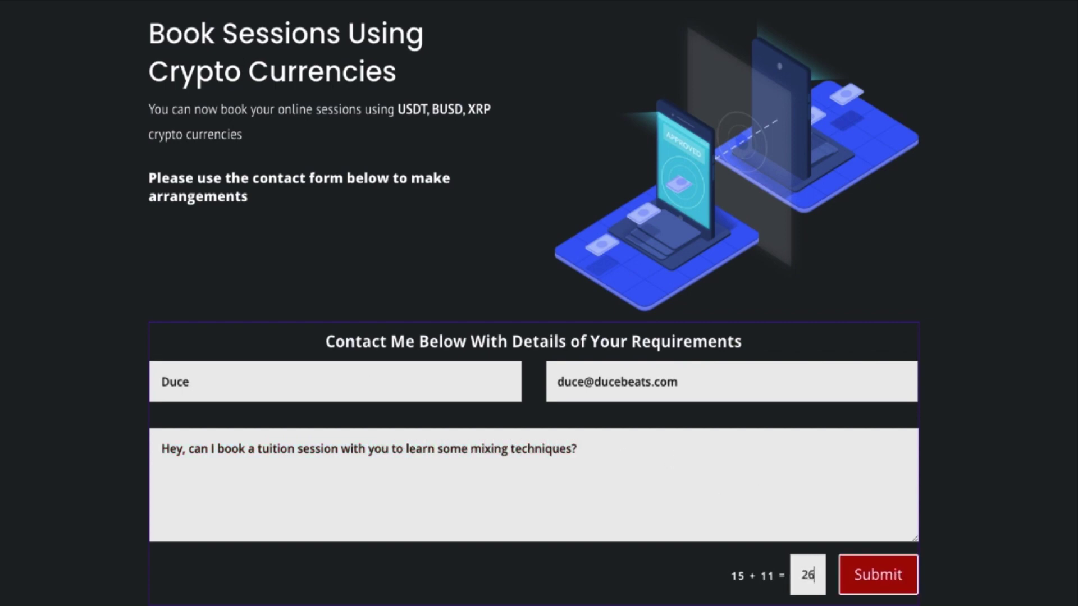
left_click(875, 578)
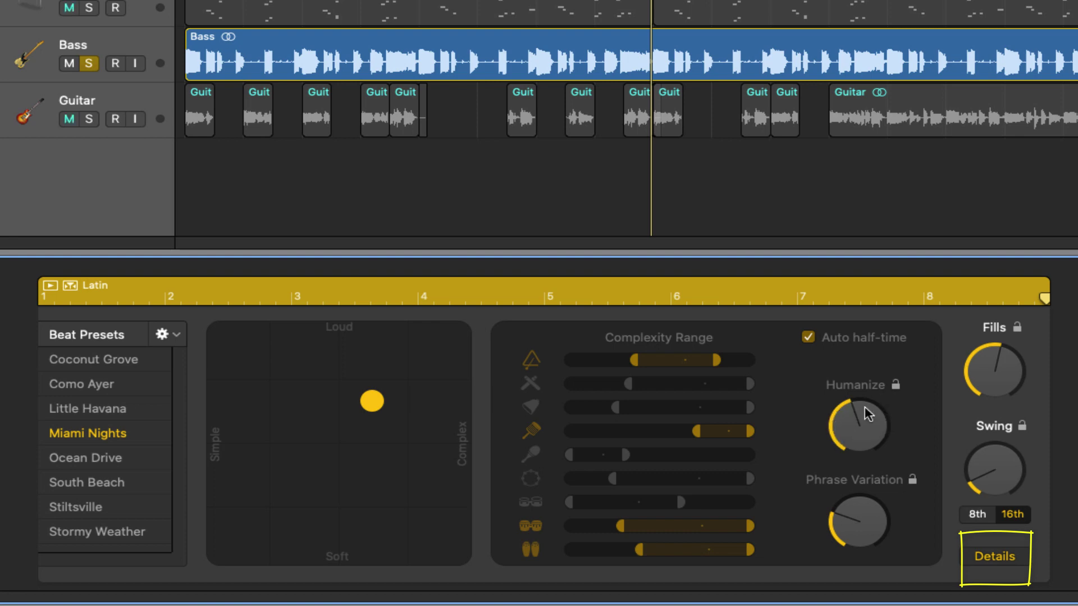
Step: Solo the EPiano and Guitar tracks alongside the Latin percussion
left_click(88, 409)
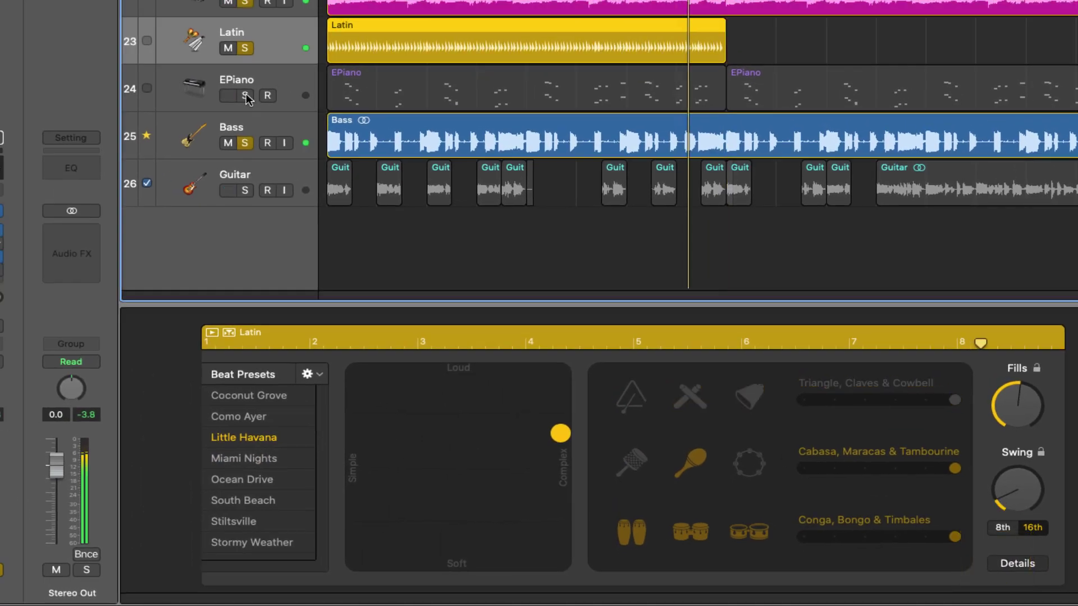
left_click(245, 96)
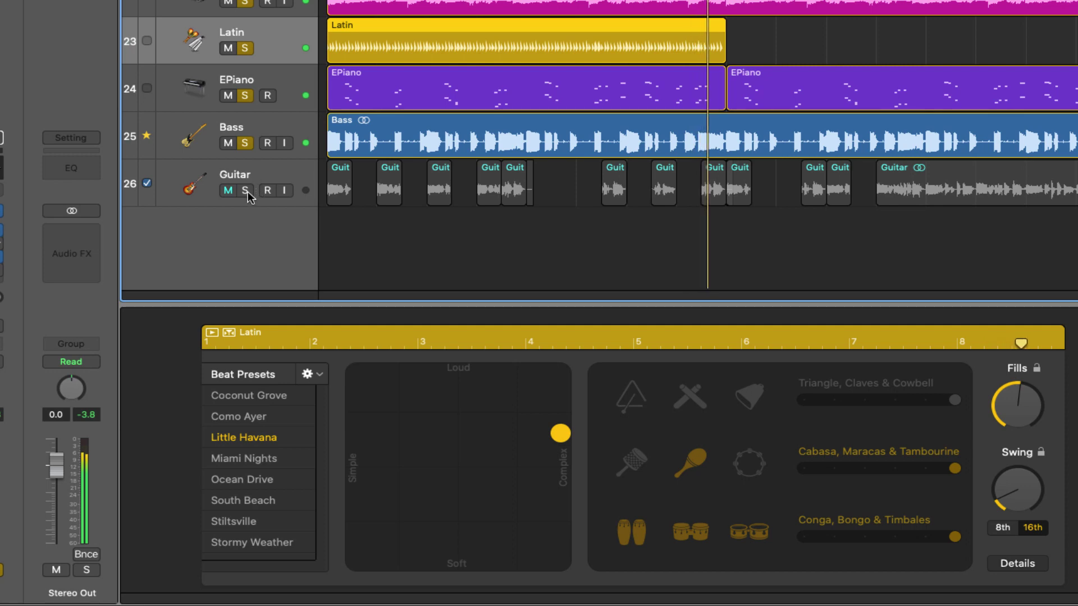
left_click(246, 190)
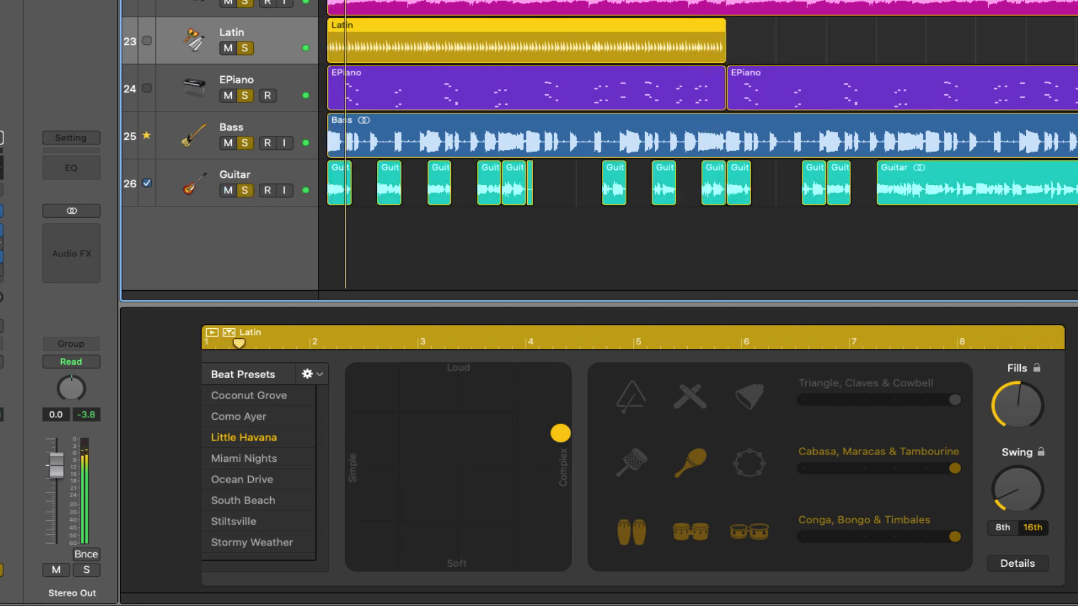
Step: Zoom out and repeat the Latin drummer region to fill bars 9–16
key("super+Right")
key("super+Left")
key("super+Left")
key("super+Left")
key("super+Left")
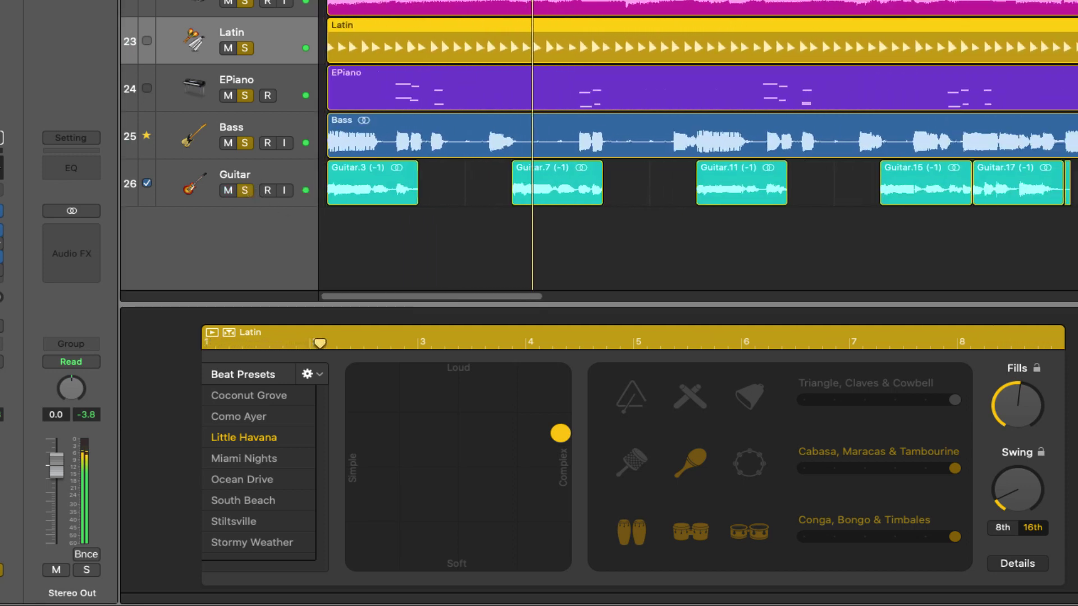
key("super+Left")
key("super+Left")
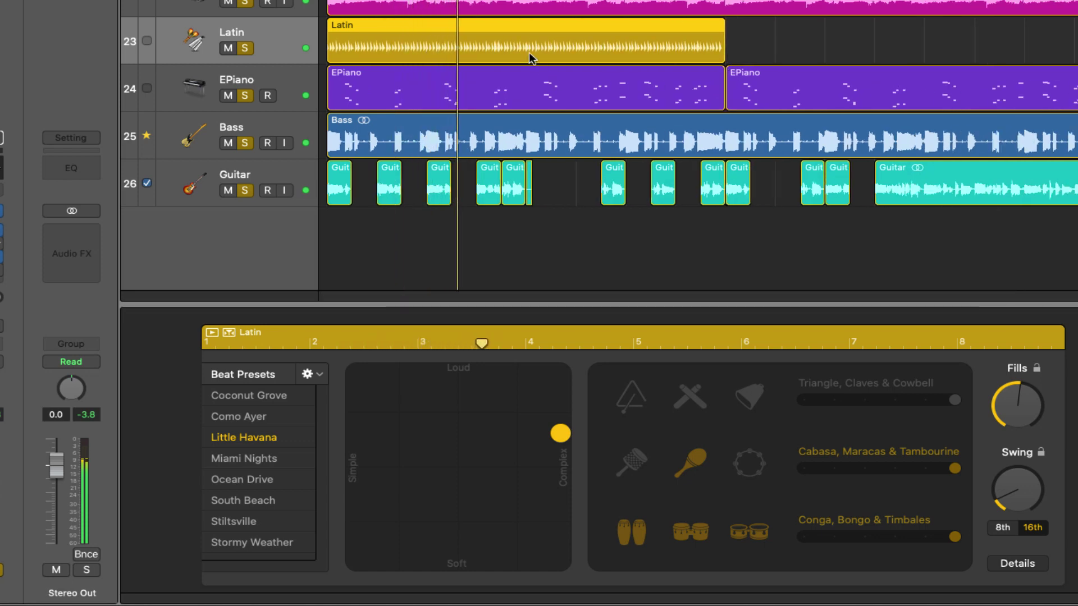
left_click(495, 38)
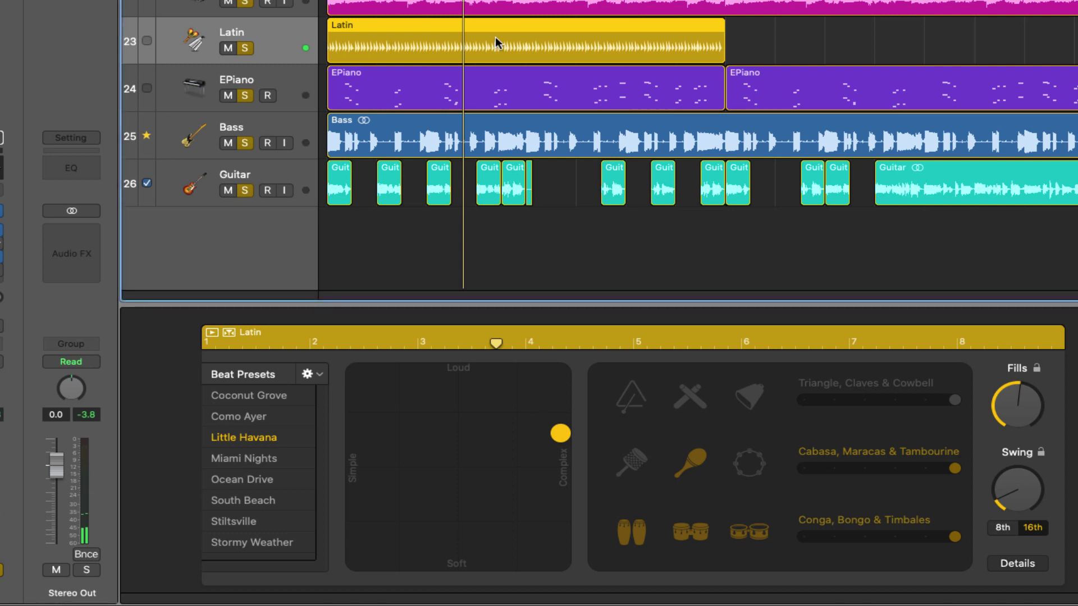
key("super+r")
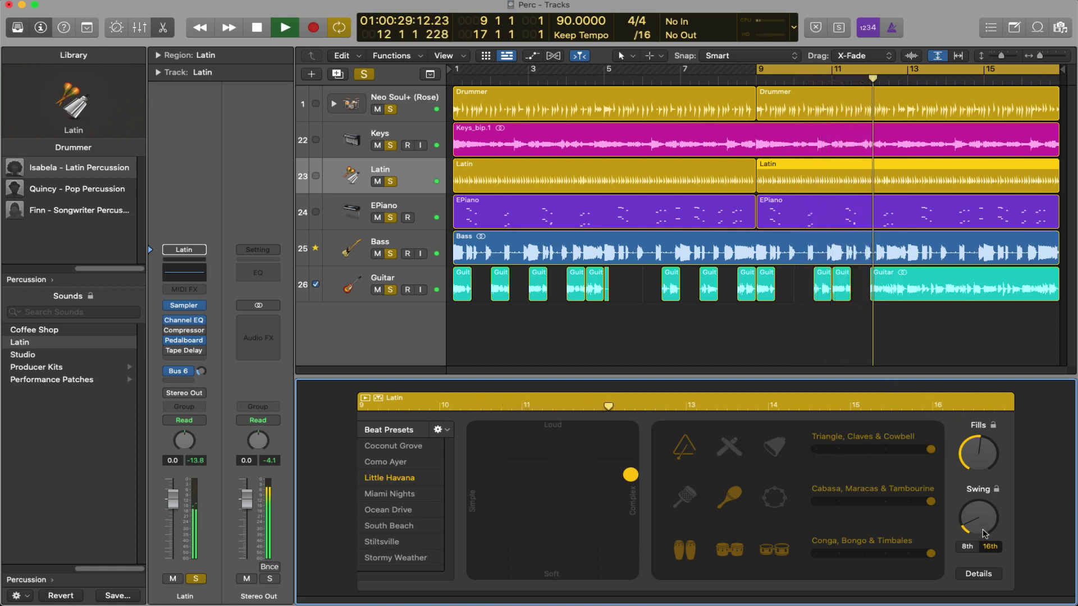
Step: Restart playback from bar 7, clear all solos and select the Neo Soul+ drummer track
key("space")
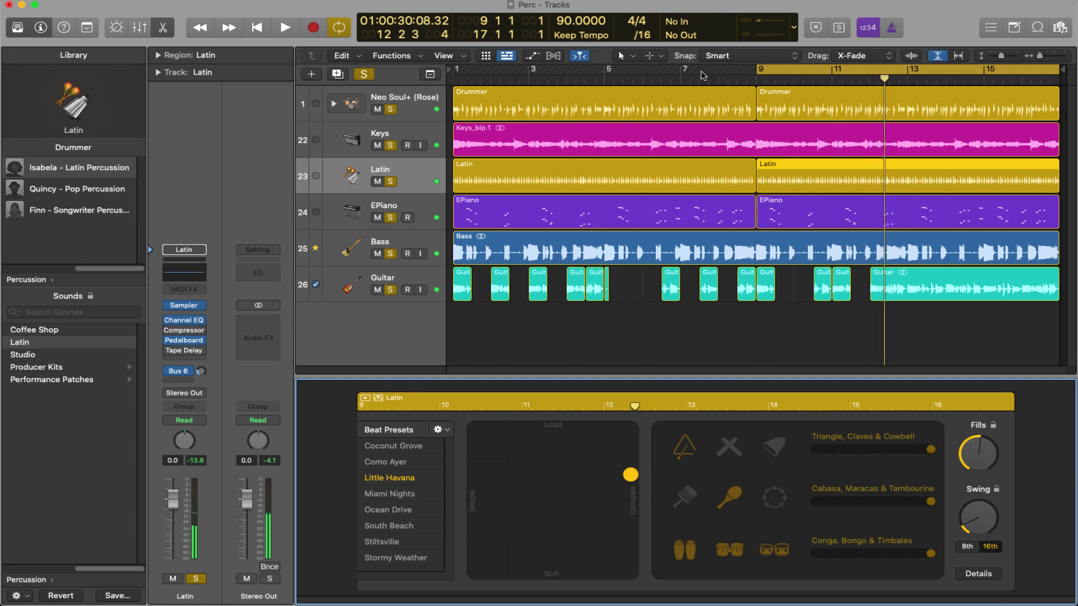
double_click(683, 79)
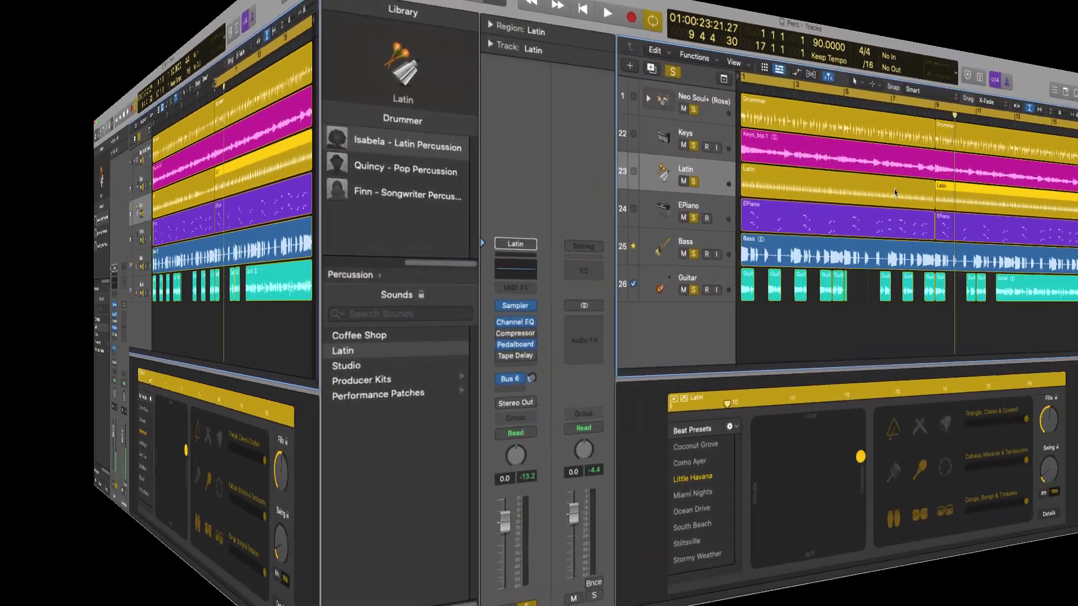
key("ctrl+s")
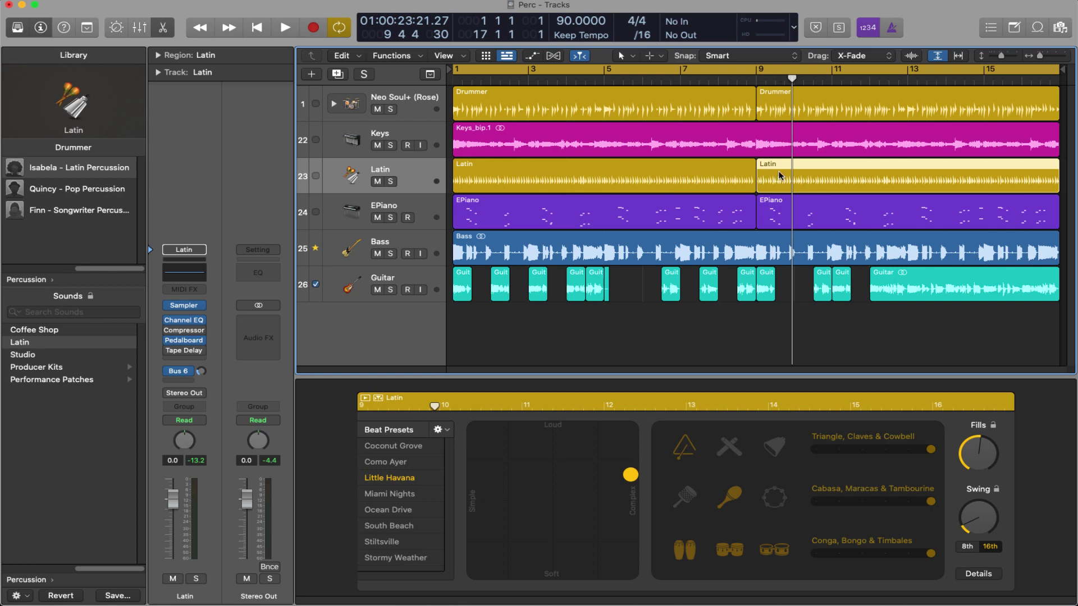
left_click(409, 100)
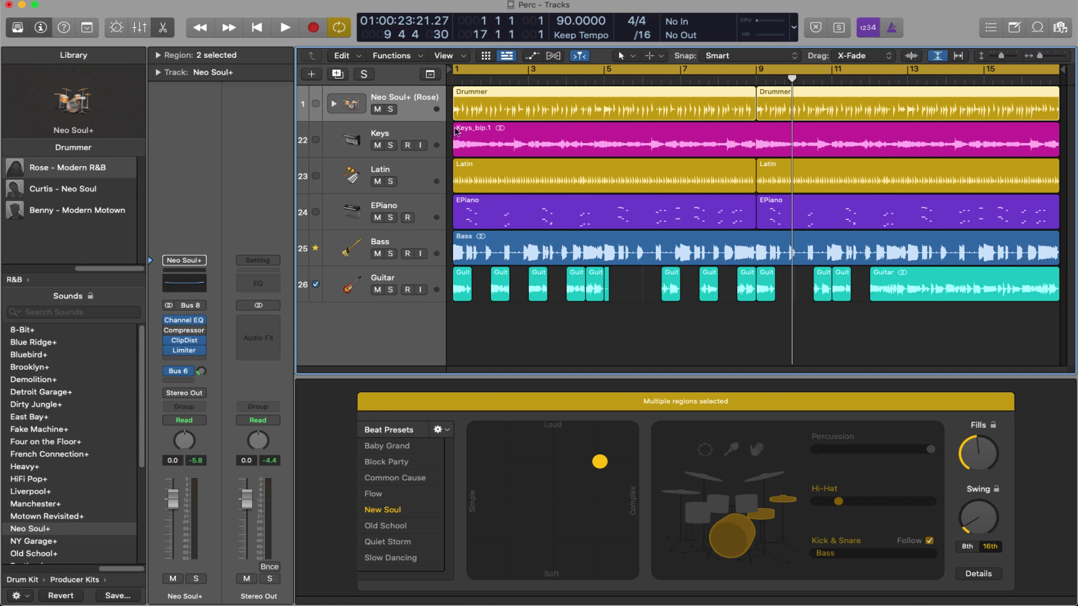
Step: Route the Latin track's output to Bus 20 and review each Abbey Road Drum Chain plugin
left_click(430, 166)
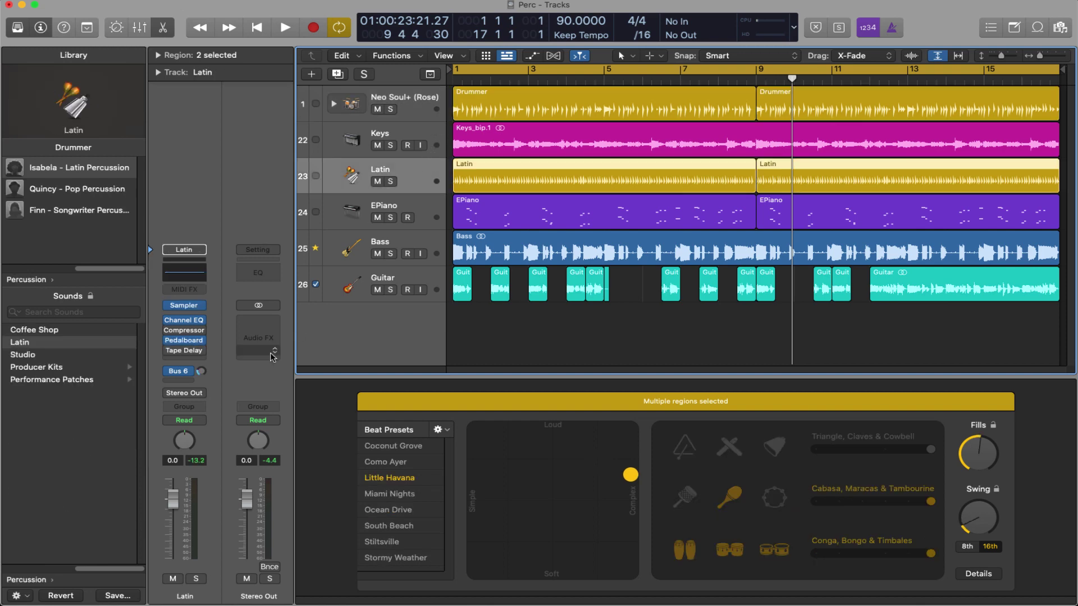
left_click(184, 393)
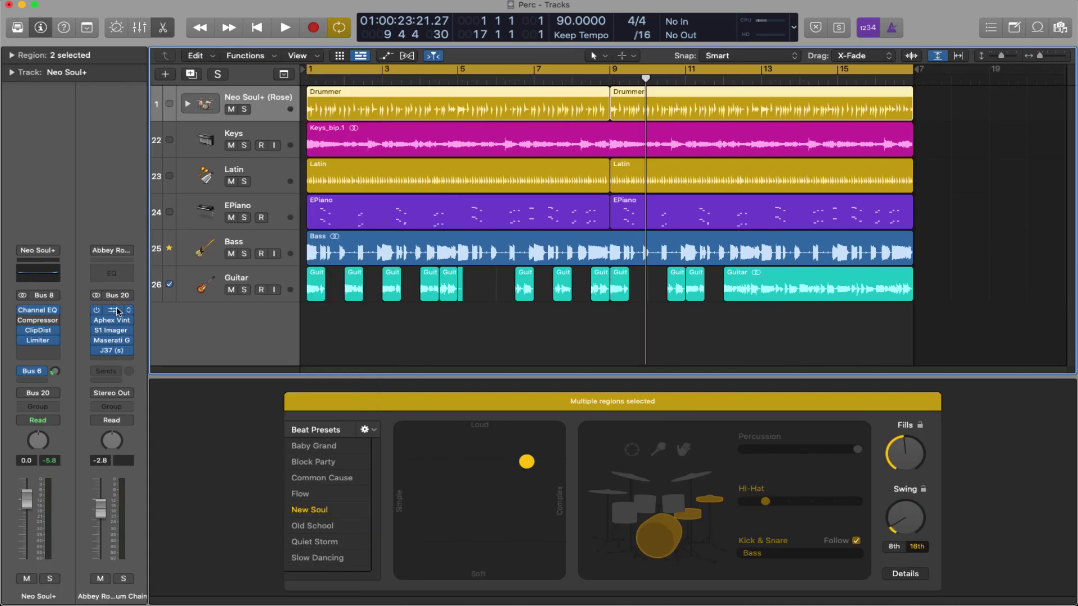
left_click(118, 311)
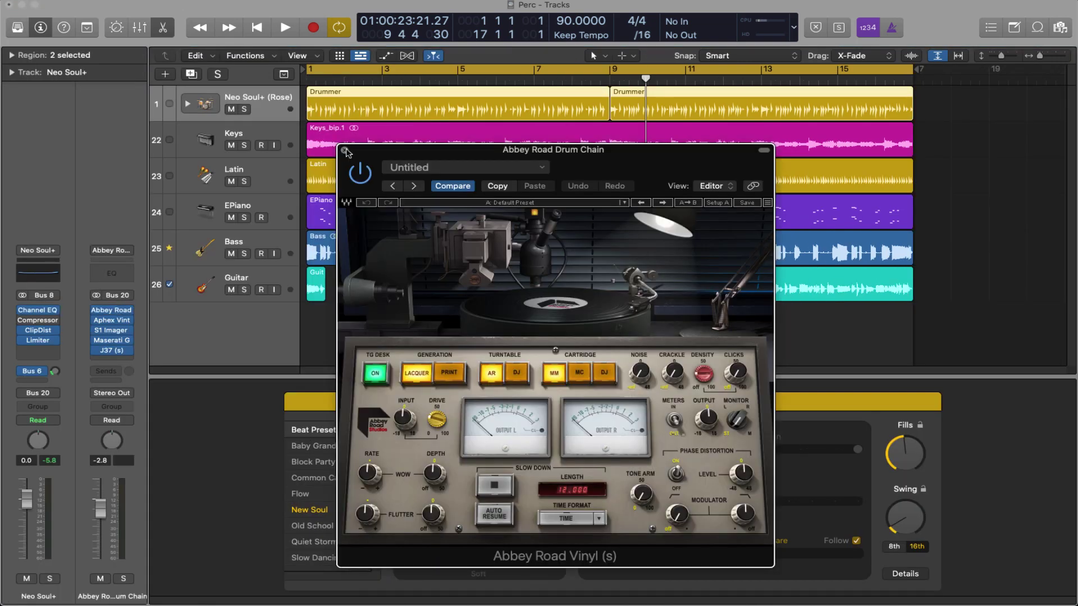
left_click(345, 151)
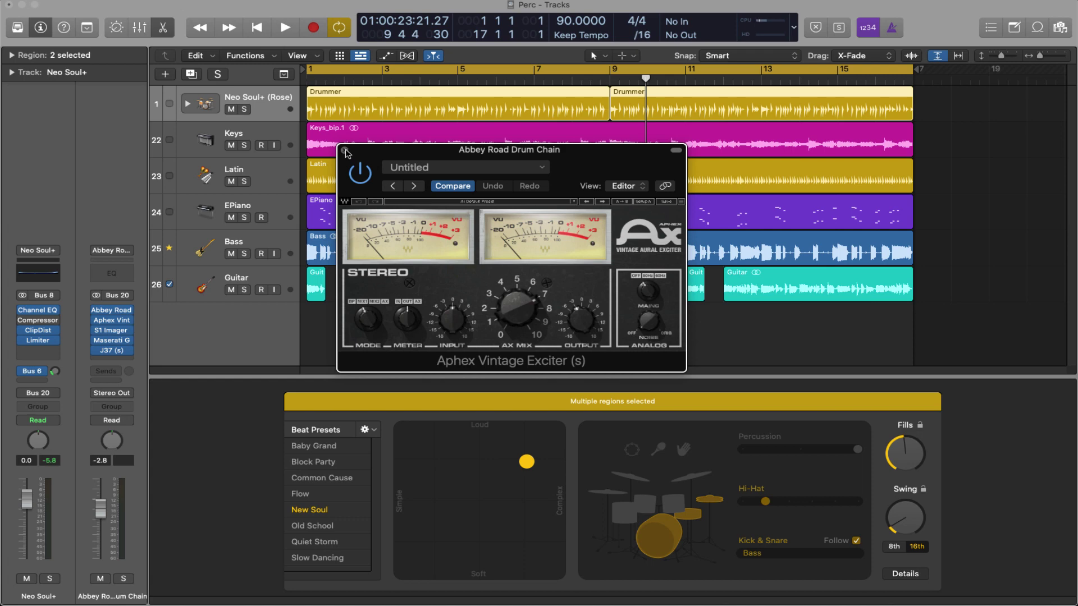
left_click(345, 151)
left_click(111, 330)
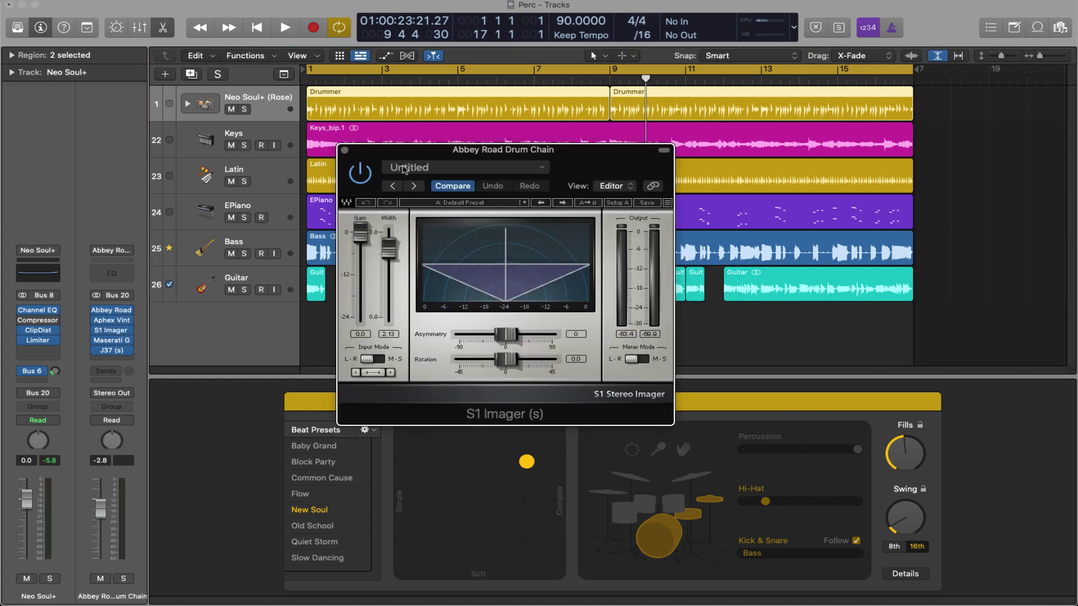
left_click(345, 151)
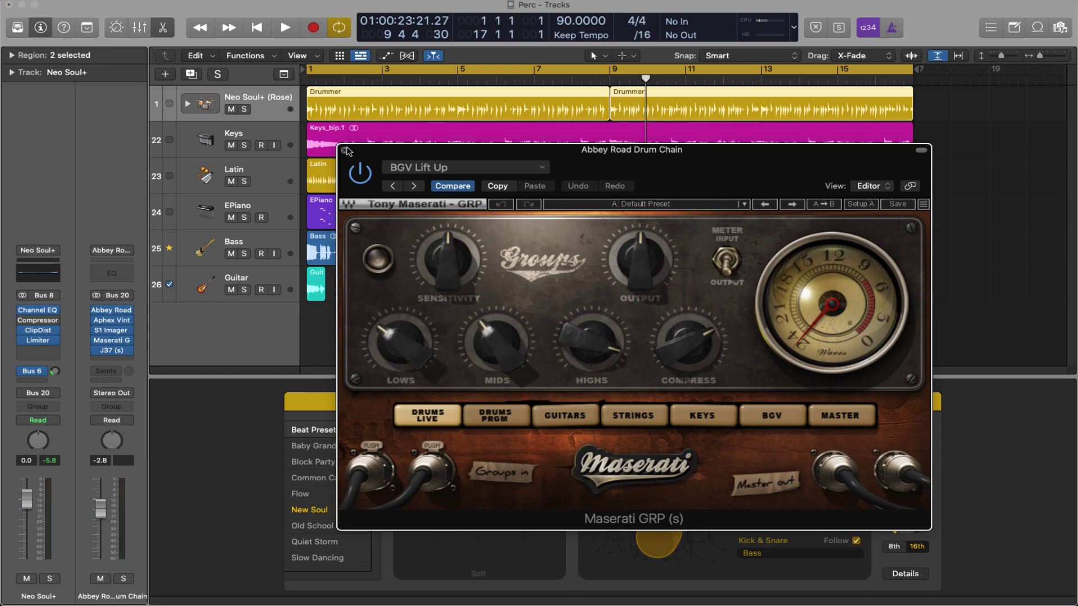
left_click(346, 151)
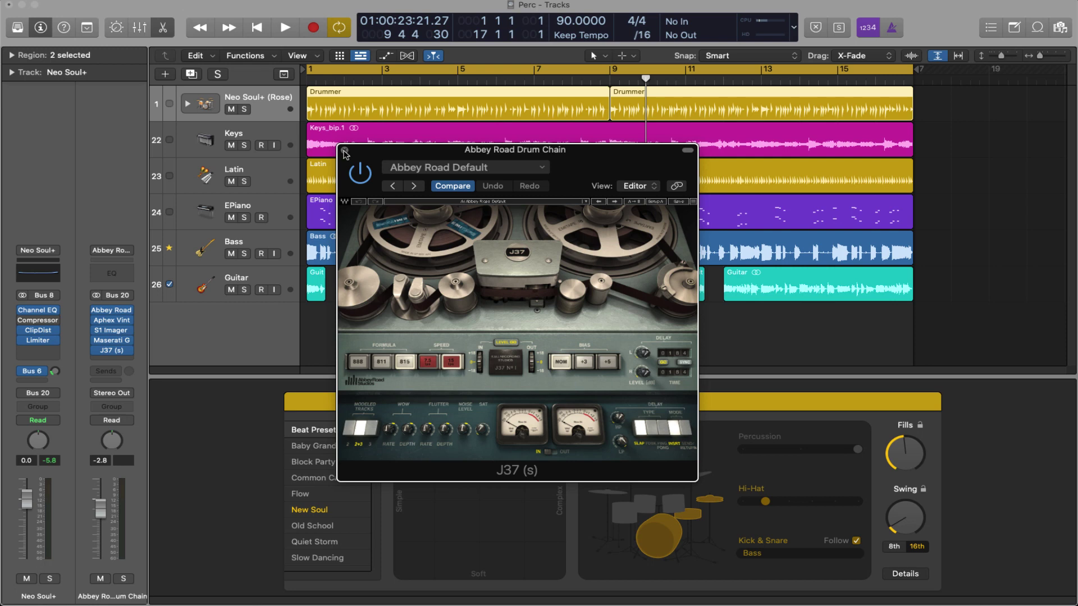
left_click(345, 151)
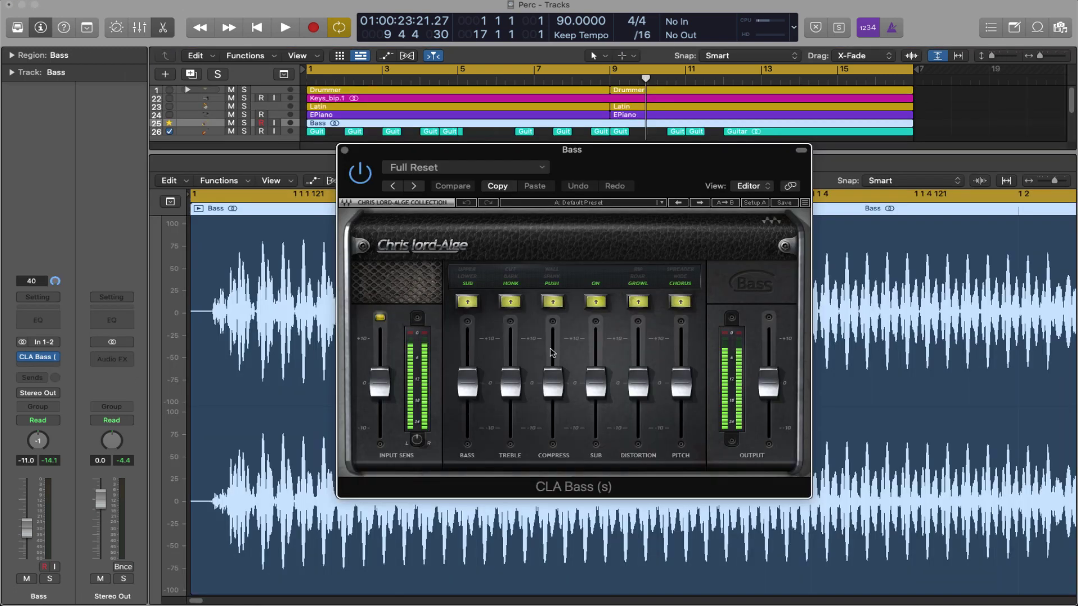
Step: Close the CLA Bass plugin window
left_click(345, 151)
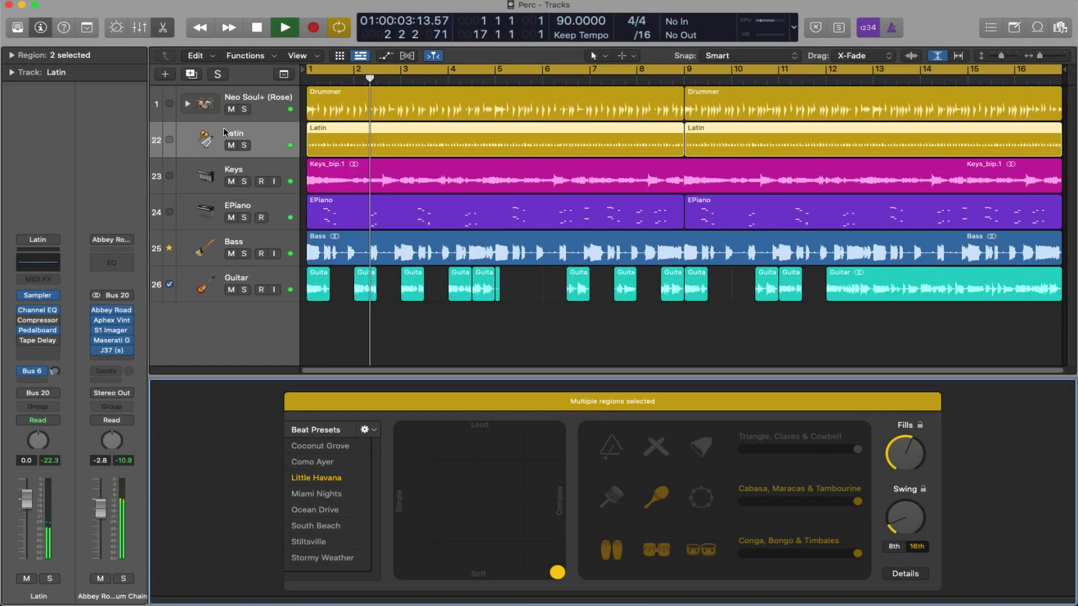
Step: Show the Library of Latin percussion drummers and toggle the Drummer editor off and on
left_click(204, 139)
left_click(18, 27)
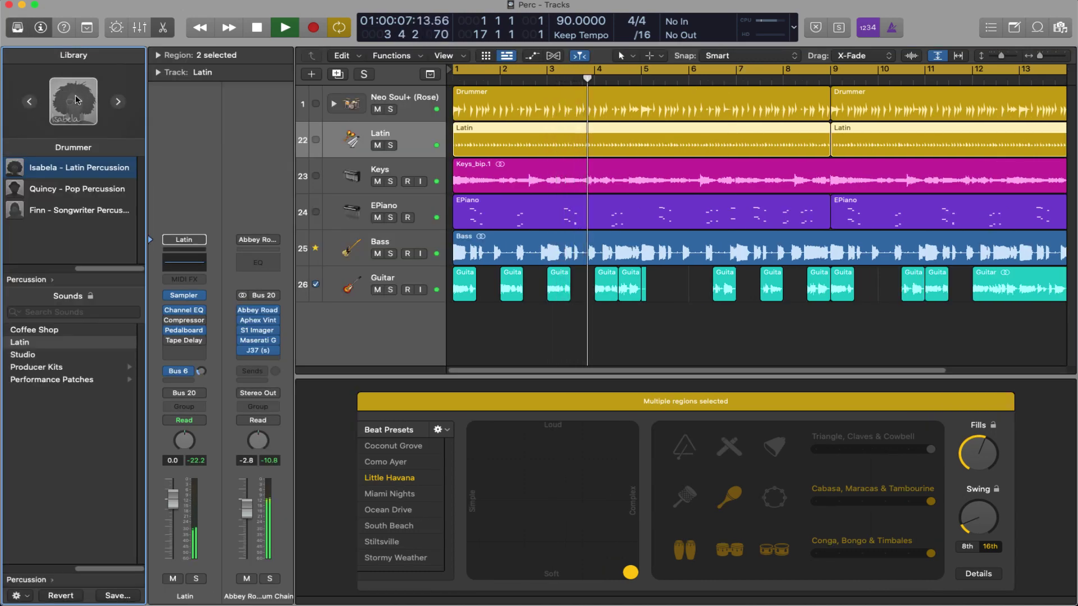
key("e")
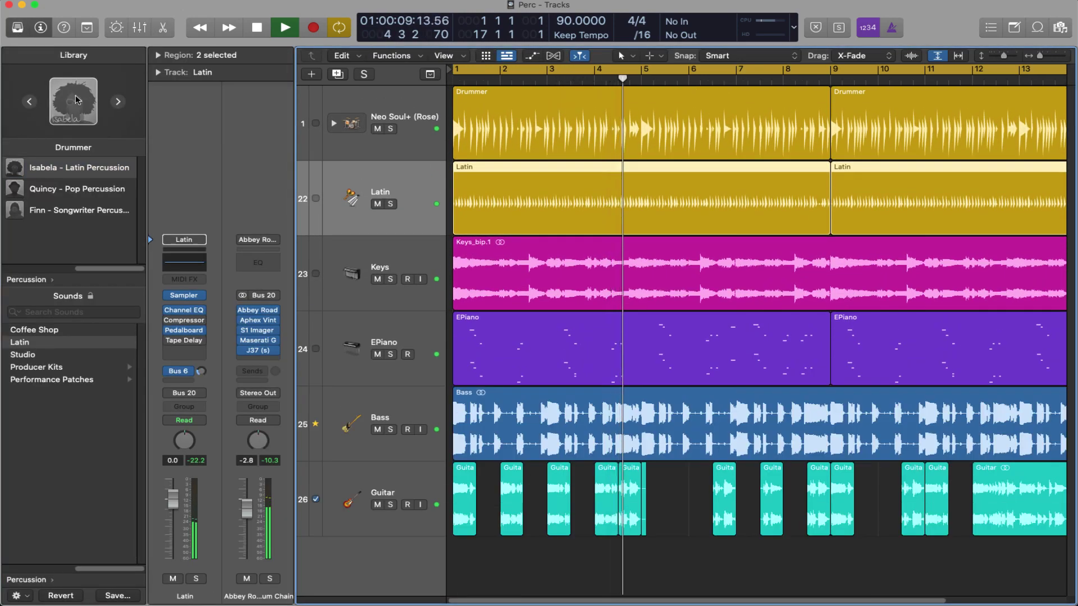
key("e")
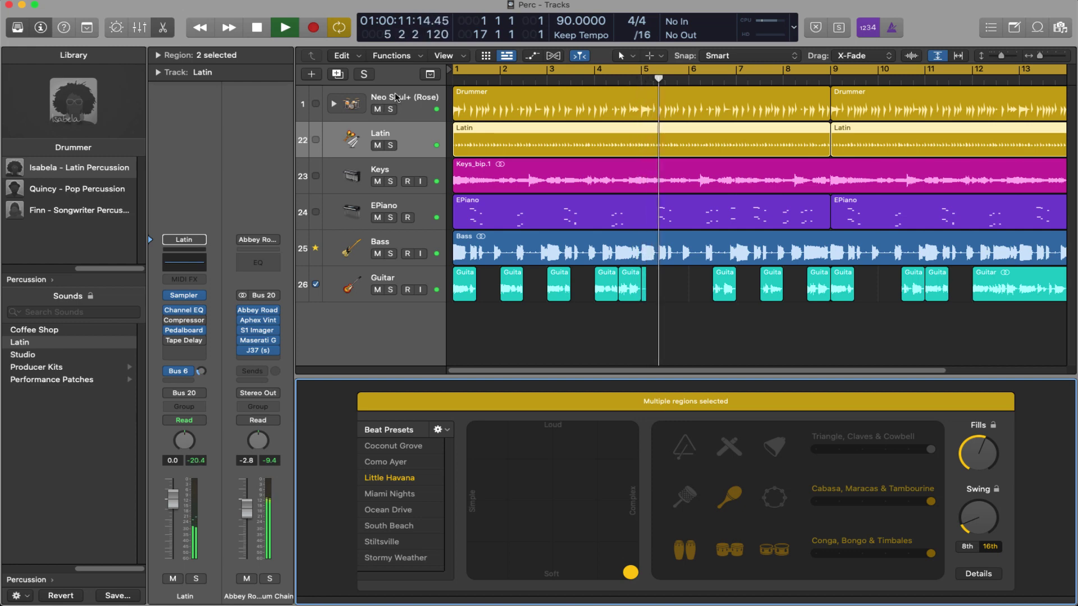
Step: Switch from Neo Soul+ back to the Latin track and select its second region
left_click(395, 98)
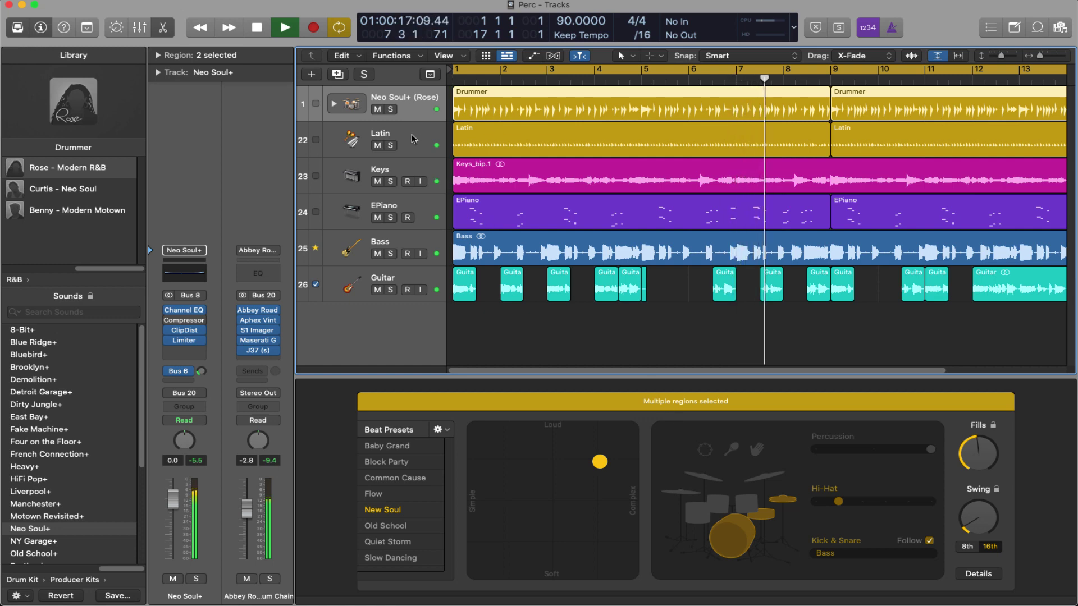
left_click(616, 155)
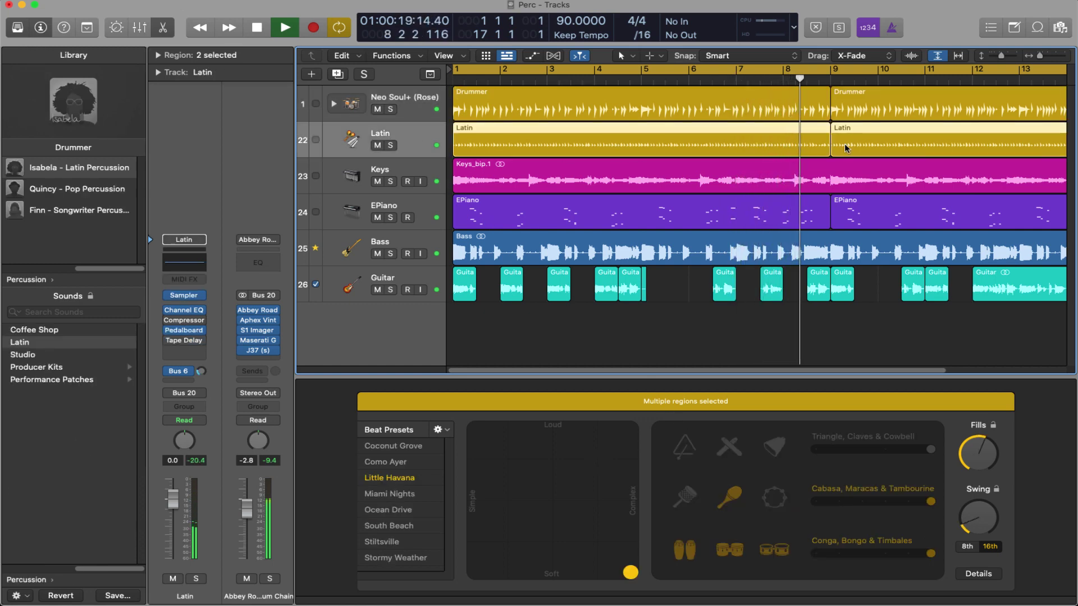
left_click(910, 307)
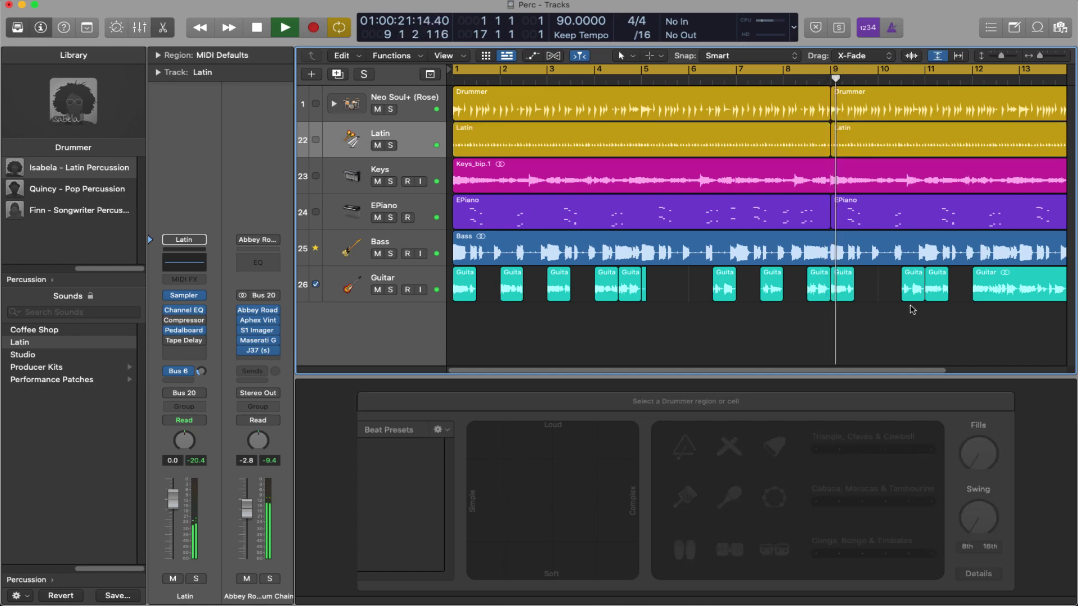
left_click(883, 137)
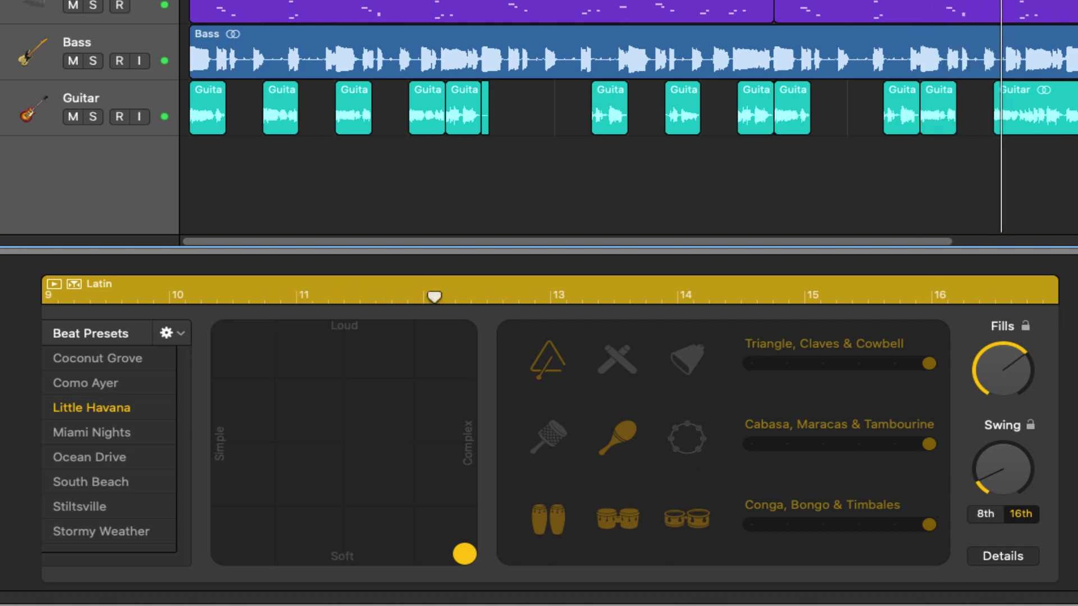
Step: Add tambourine and cabasa to one Latin region and claves to the other
left_click(700, 442)
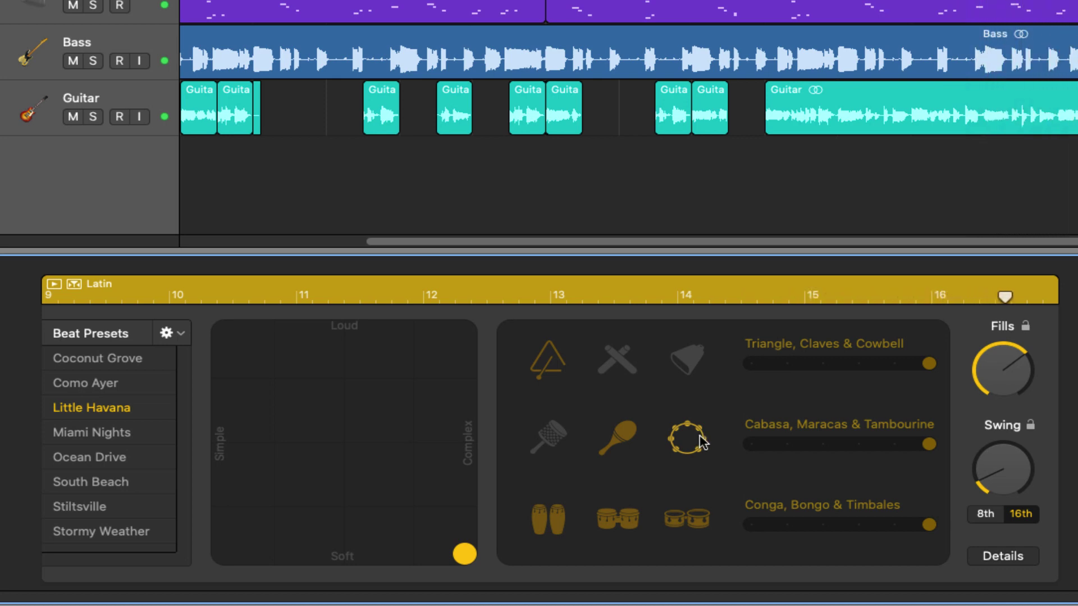
left_click(546, 437)
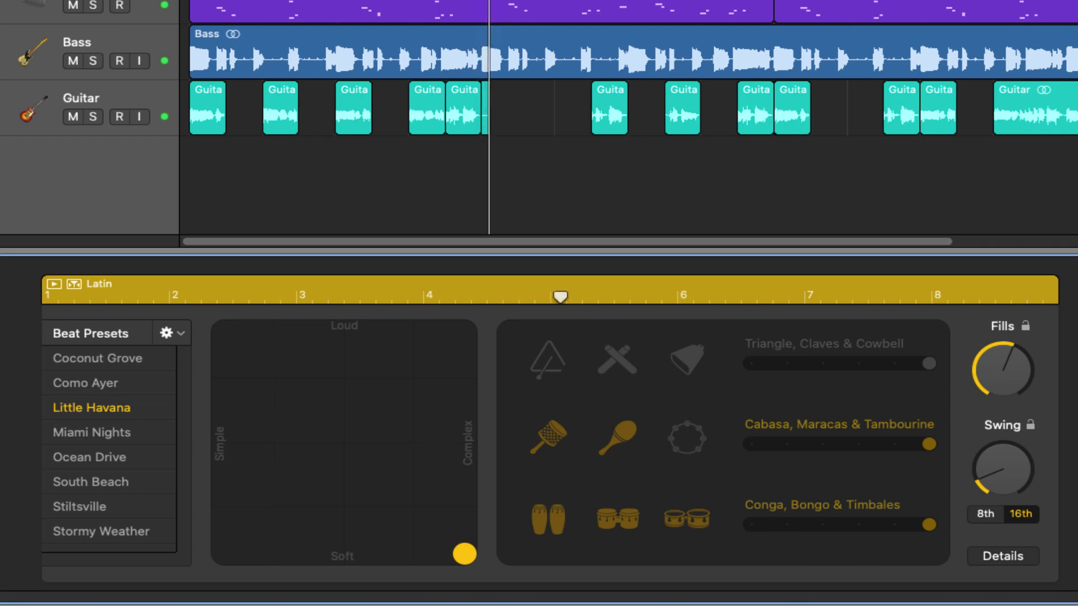
left_click(833, 22)
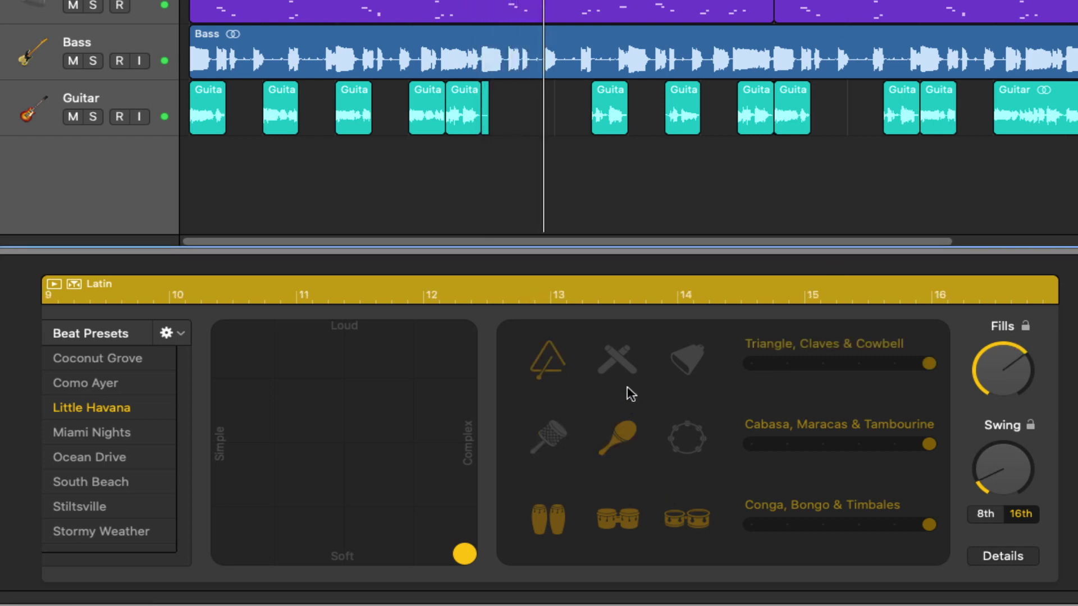
left_click(616, 355)
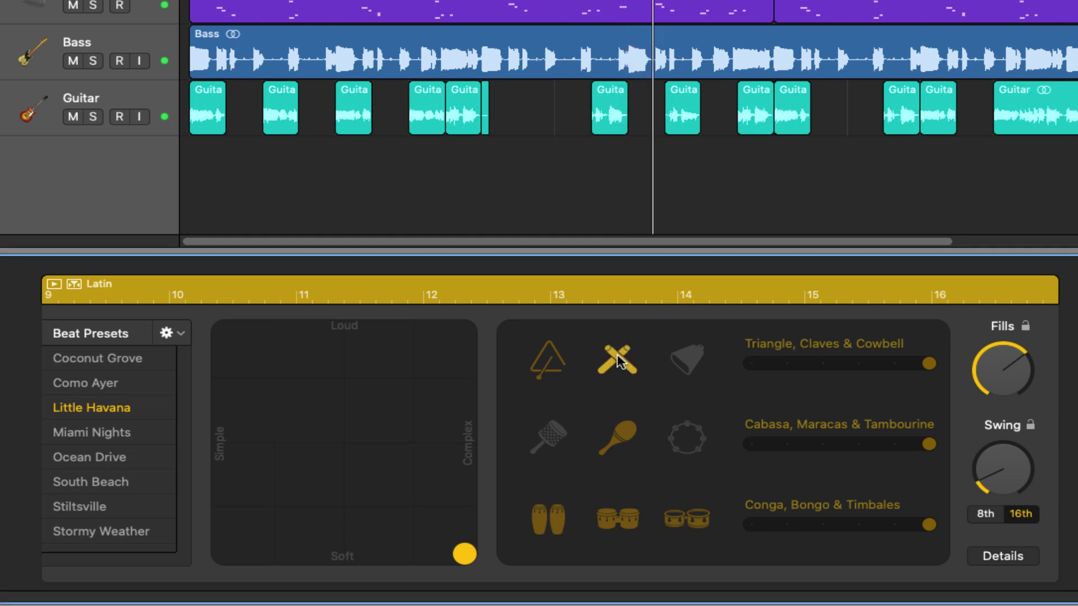